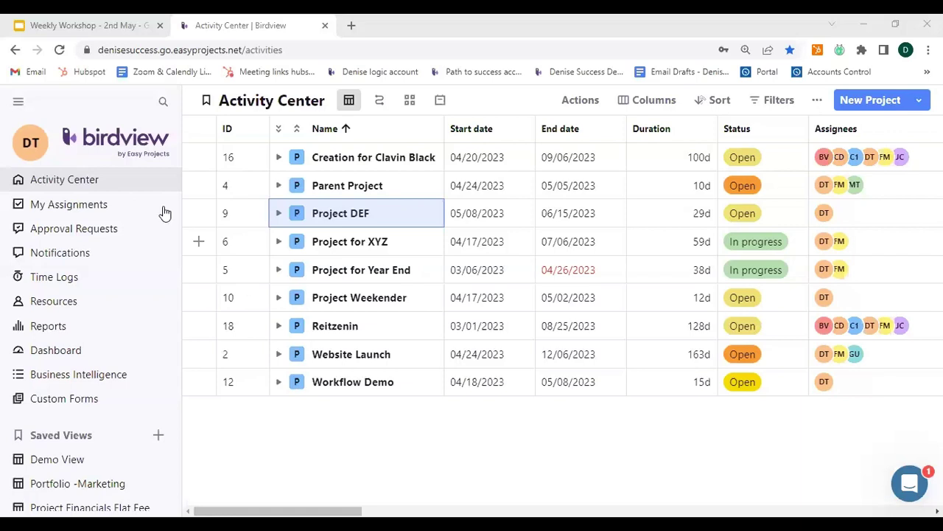
# - Open the company settings and look through the list of regular users
pyautogui.click(27, 154)
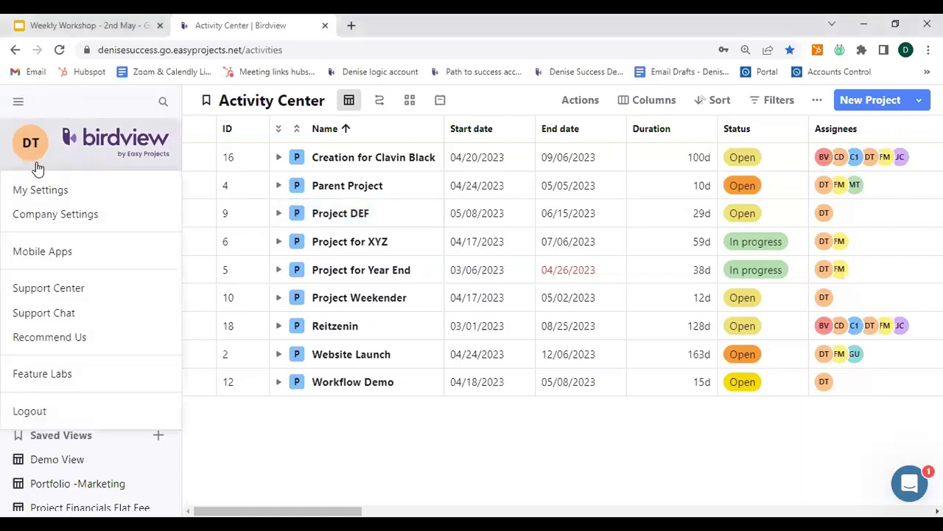
pyautogui.click(51, 215)
pyautogui.click(43, 219)
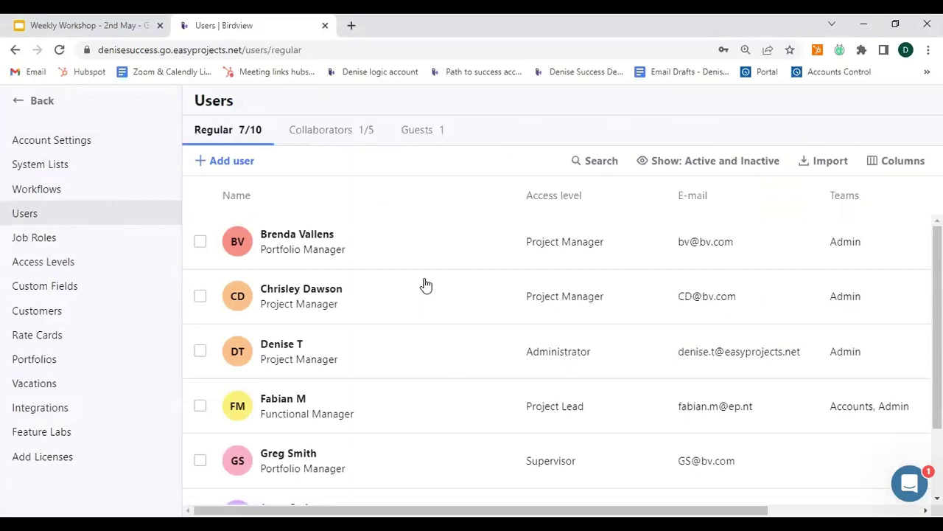
pyautogui.scroll(-2, 426, 285)
pyautogui.scroll(1, 383, 432)
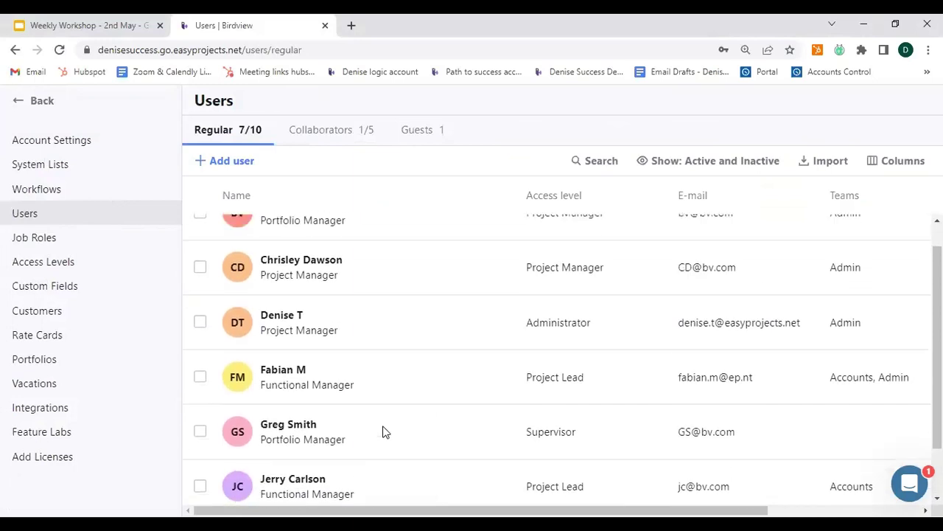
pyautogui.click(353, 355)
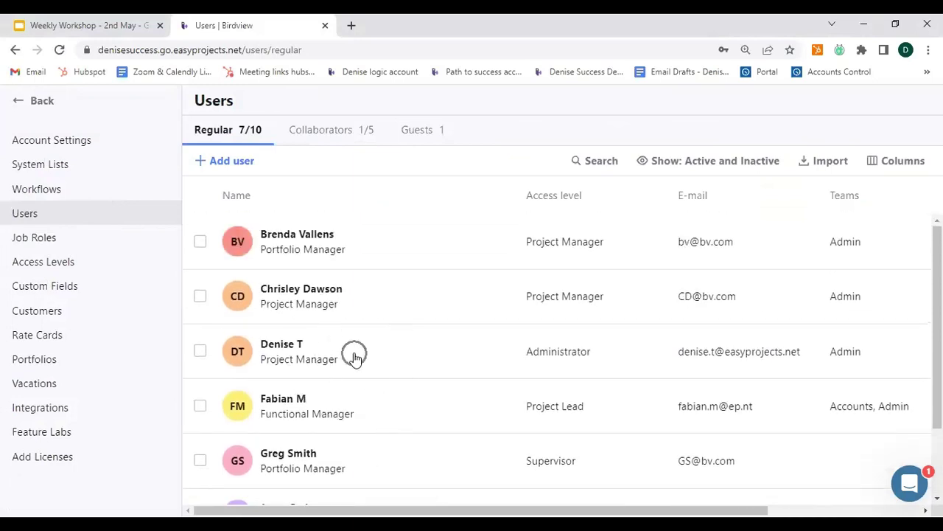
# - Review the first listed user's profile details, including access level, job role, team and hourly rates, and close the profile
pyautogui.click(286, 232)
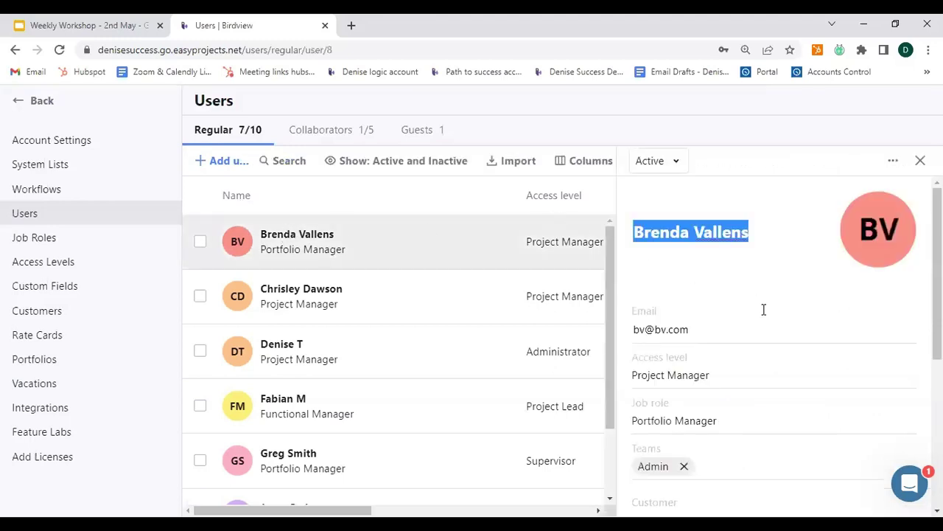
pyautogui.click(727, 329)
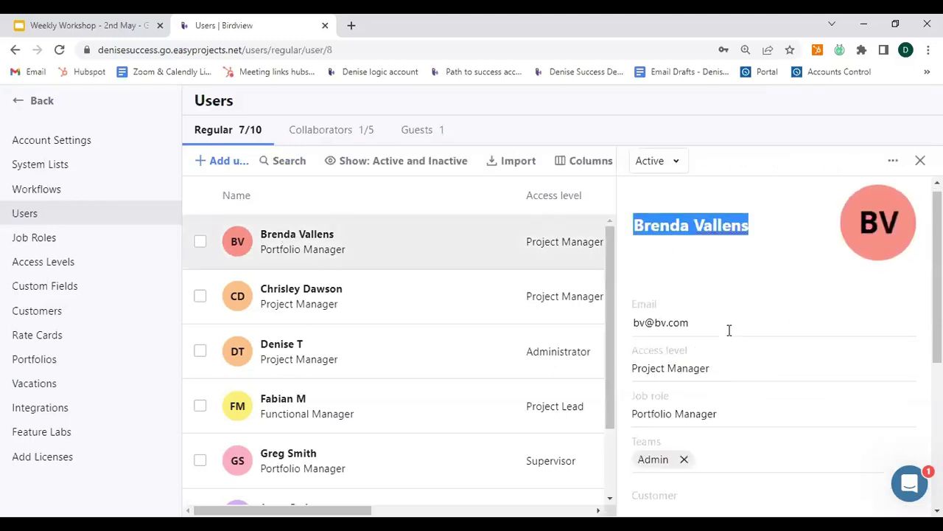
pyautogui.scroll(-2, 714, 257)
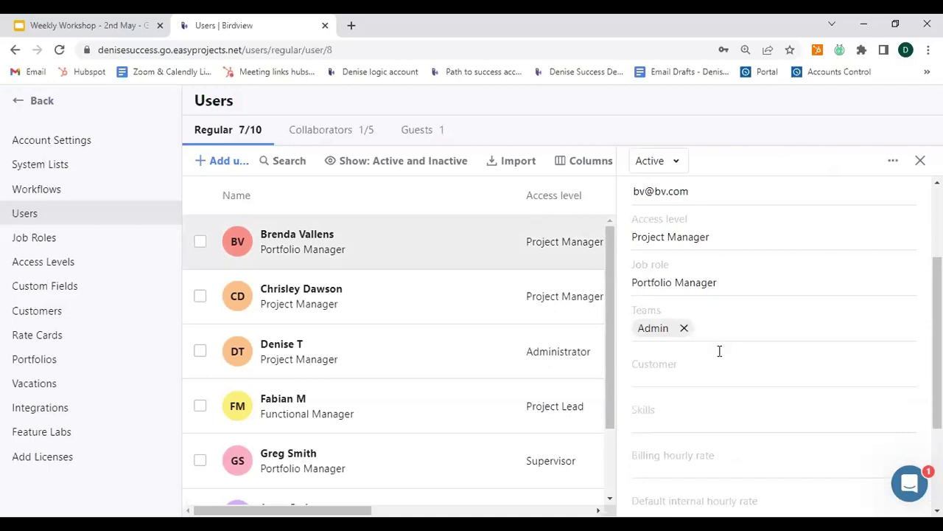
pyautogui.scroll(-1, 727, 390)
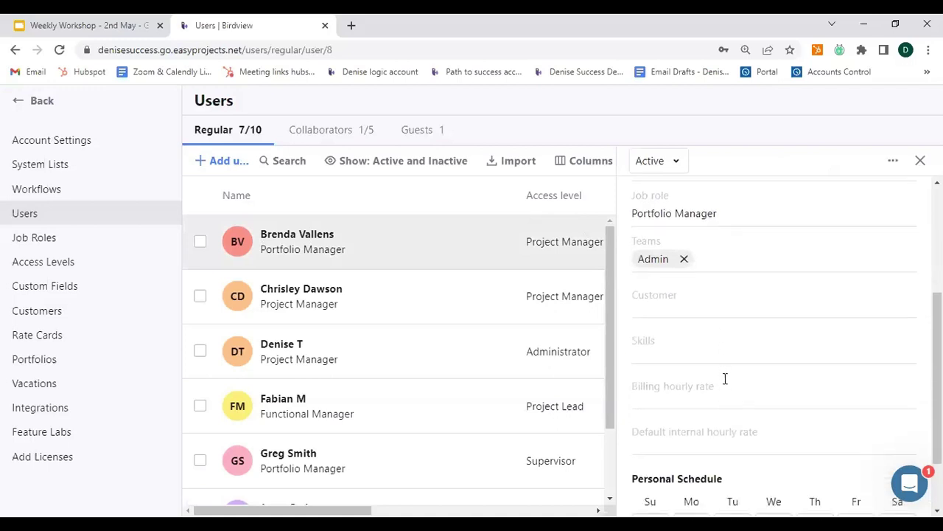
pyautogui.scroll(3, 725, 378)
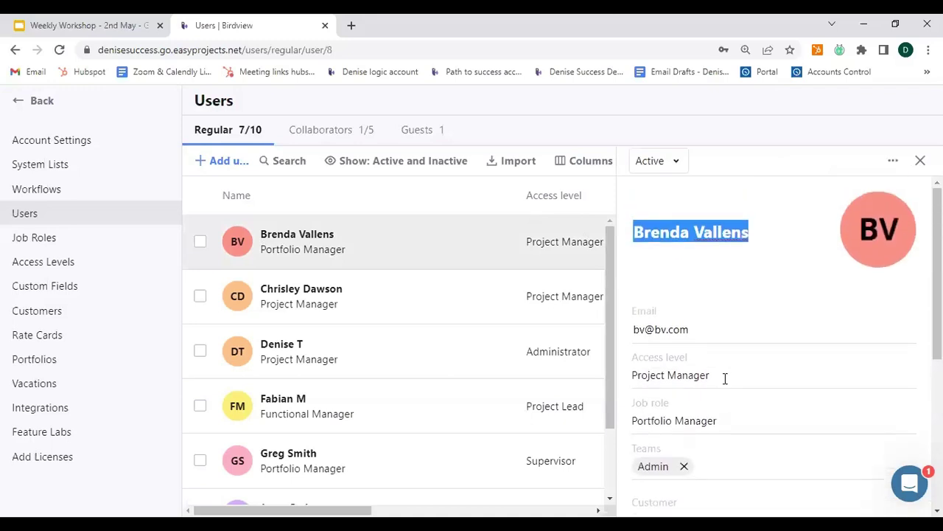
pyautogui.click(920, 160)
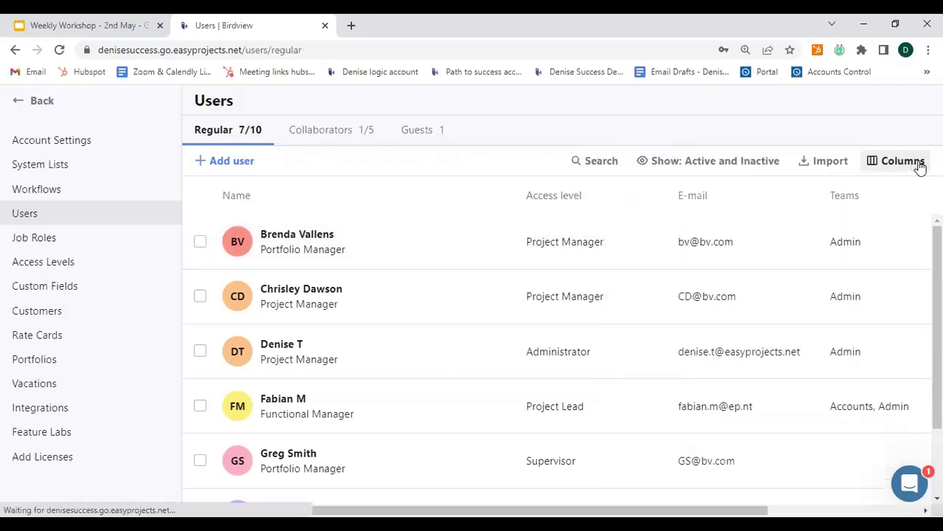
# - Bring up the invitation form for a regular user and point out its email and full name fields
pyautogui.click(227, 165)
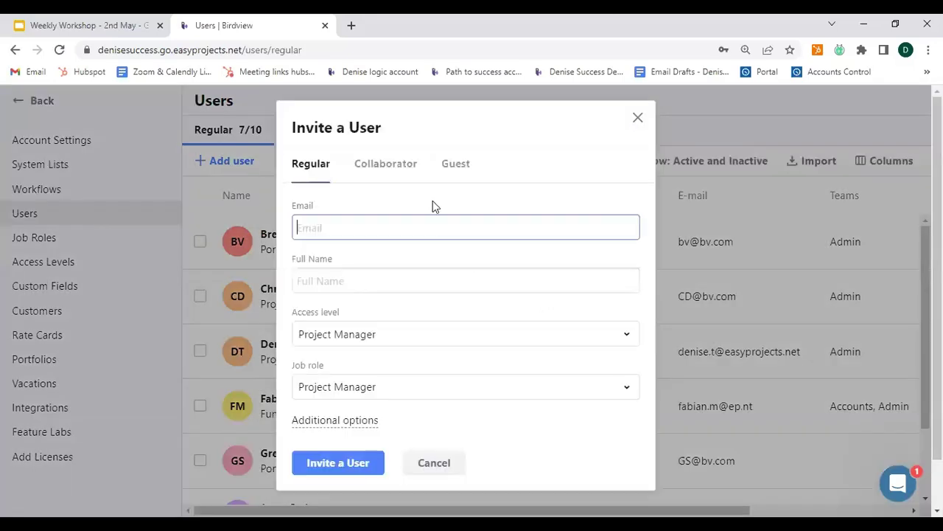
pyautogui.click(395, 228)
pyautogui.click(384, 279)
pyautogui.press('ctrl')
pyautogui.press('ctrl')
pyautogui.press('ctrl')
pyautogui.press('ctrl')
# - Review the access levels and job roles offered in the user invitation form, keeping Project Manager for both
pyautogui.click(412, 339)
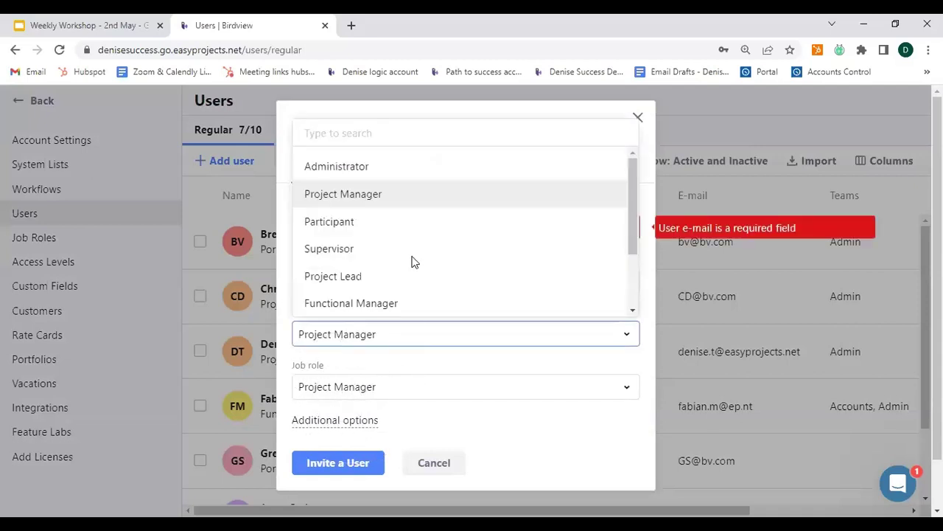
pyautogui.scroll(-1, 412, 266)
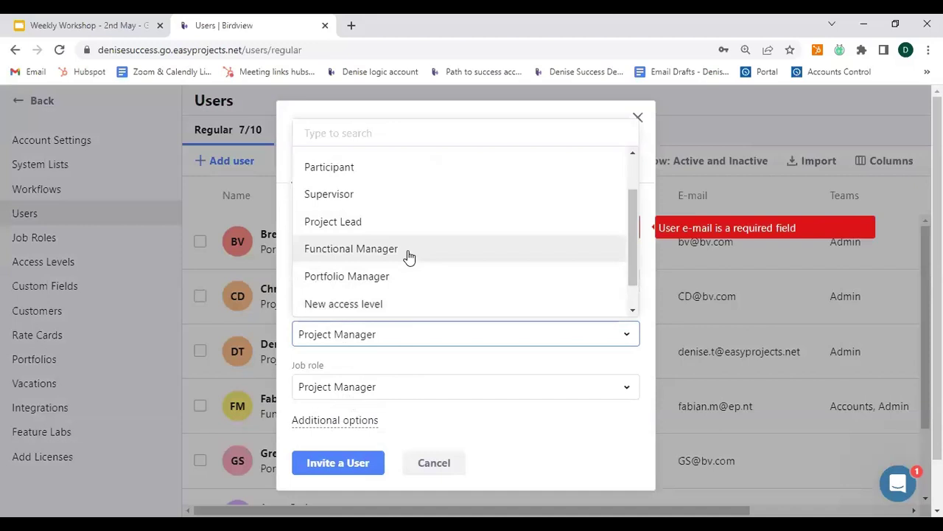
pyautogui.click(380, 369)
pyautogui.click(374, 392)
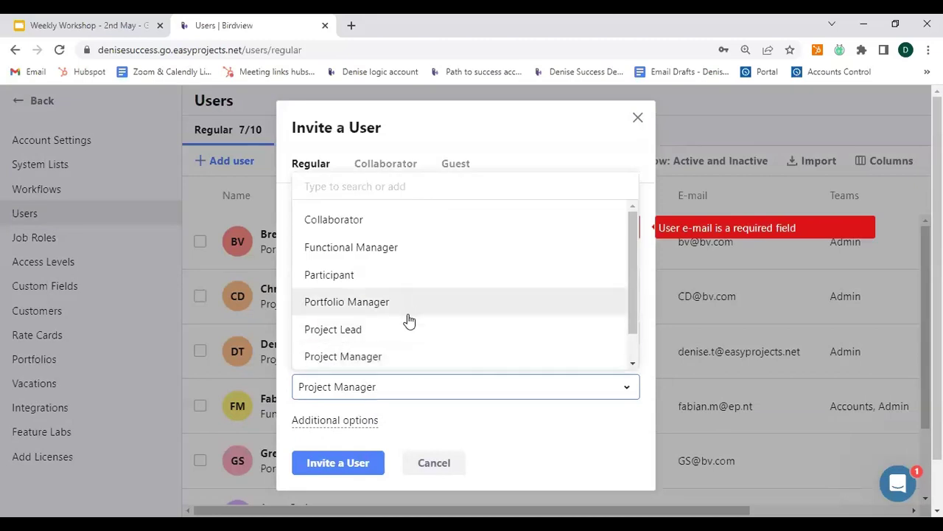
pyautogui.click(583, 433)
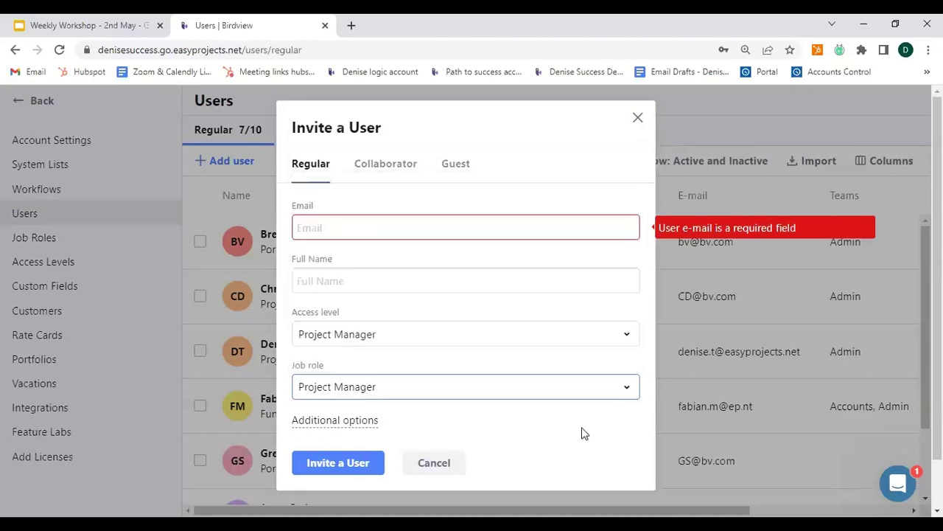
# - Show the invitation form's additional password and invite email options, and cancel the invitation
pyautogui.click(358, 425)
pyautogui.scroll(-1, 428, 374)
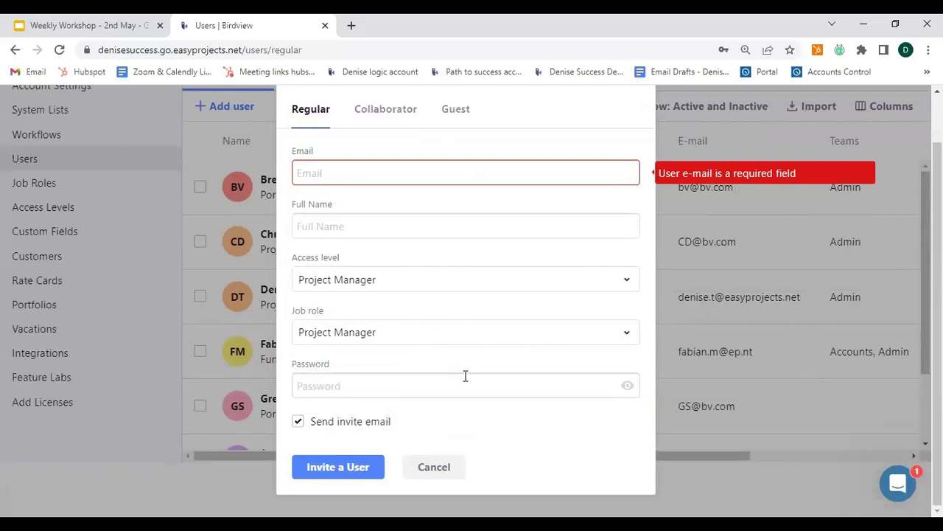
pyautogui.scroll(2, 476, 436)
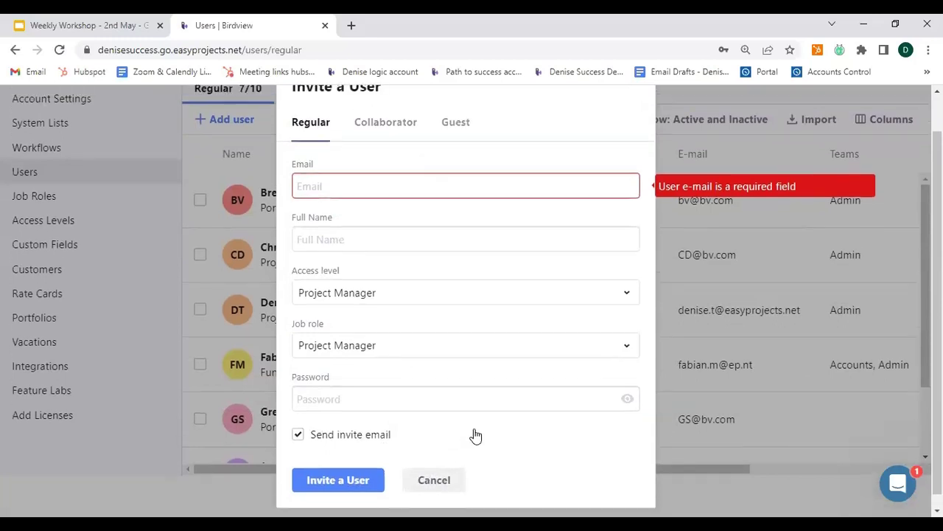
pyautogui.scroll(-2, 475, 429)
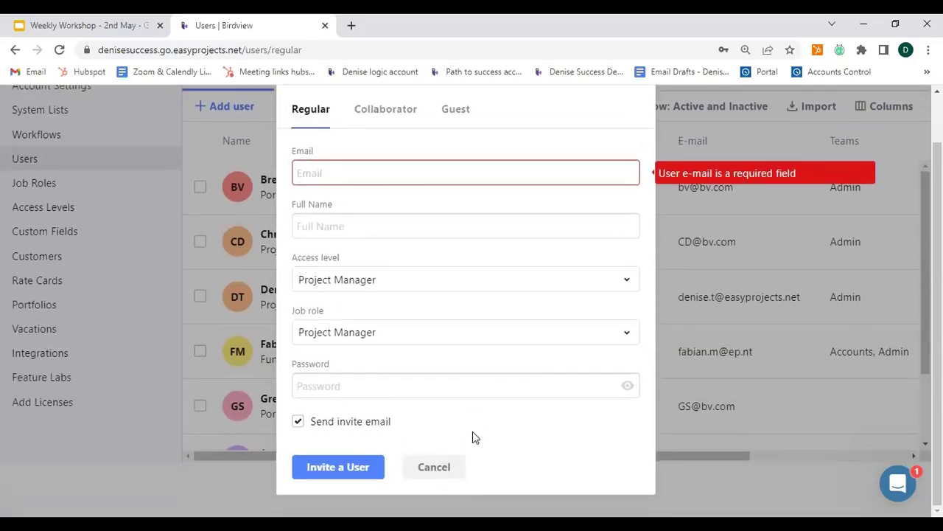
pyautogui.click(440, 469)
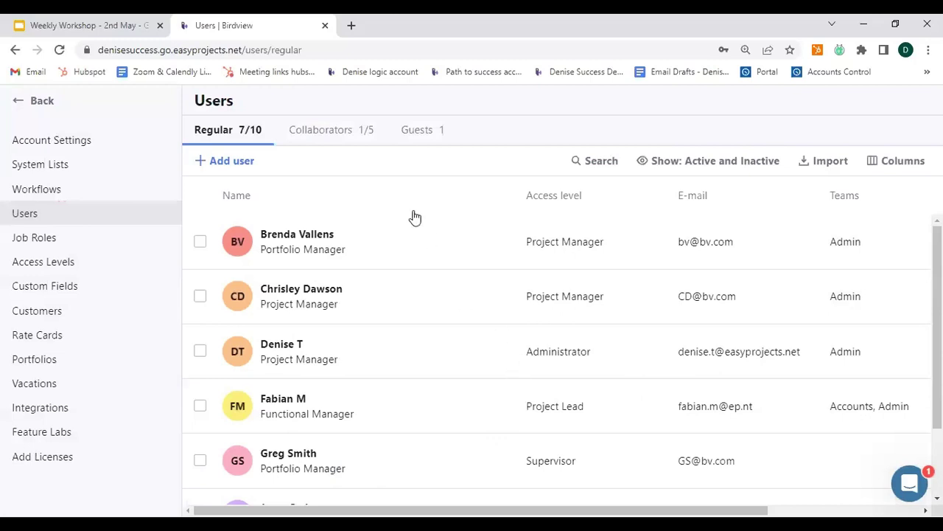
pyautogui.click(329, 144)
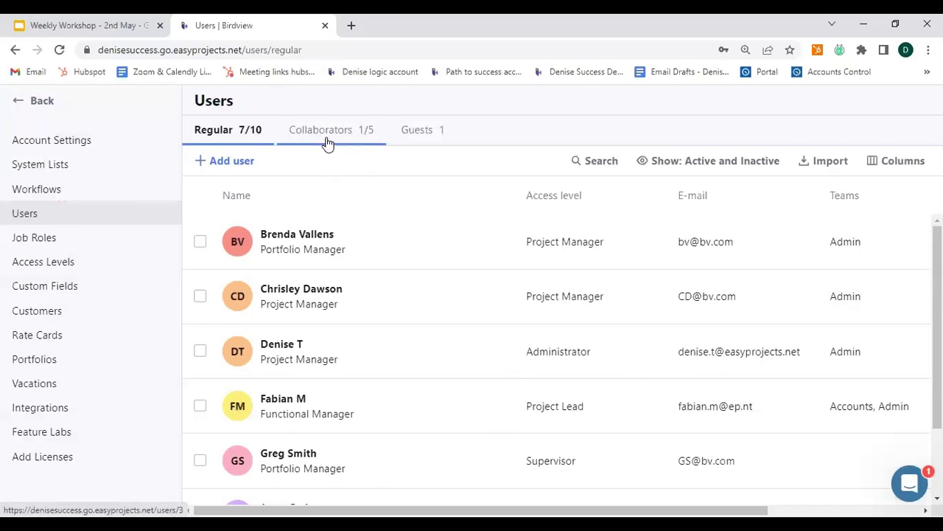
pyautogui.click(427, 142)
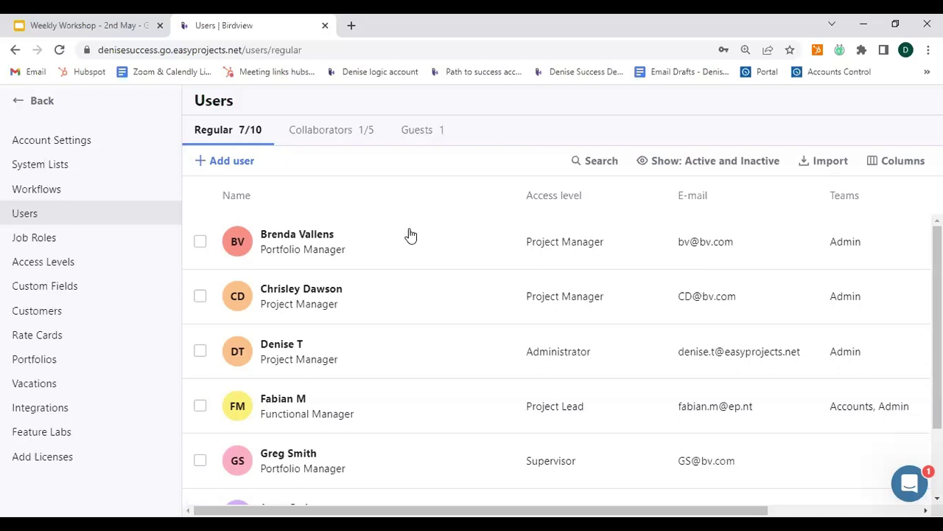
# - In the first listed user's personal schedule, set Saturday to 8 hours and Friday to 0
pyautogui.click(321, 241)
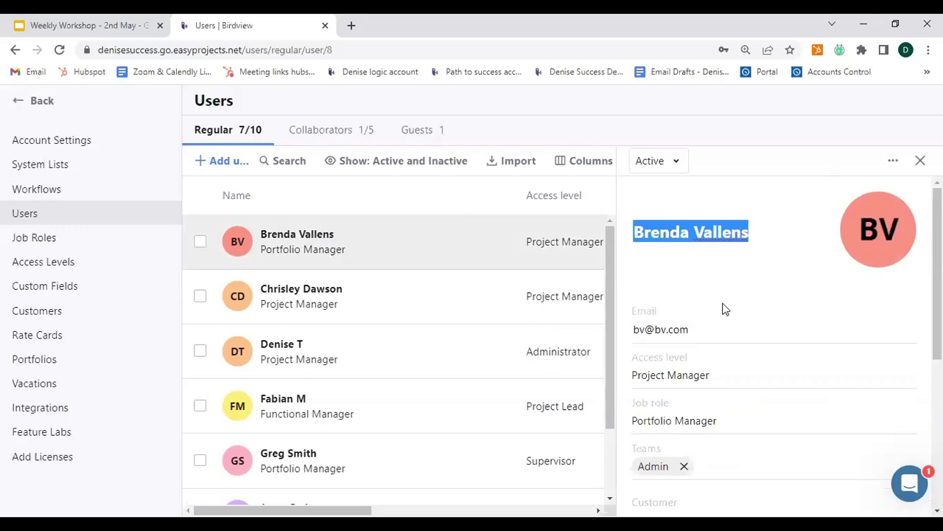
pyautogui.scroll(-4, 741, 316)
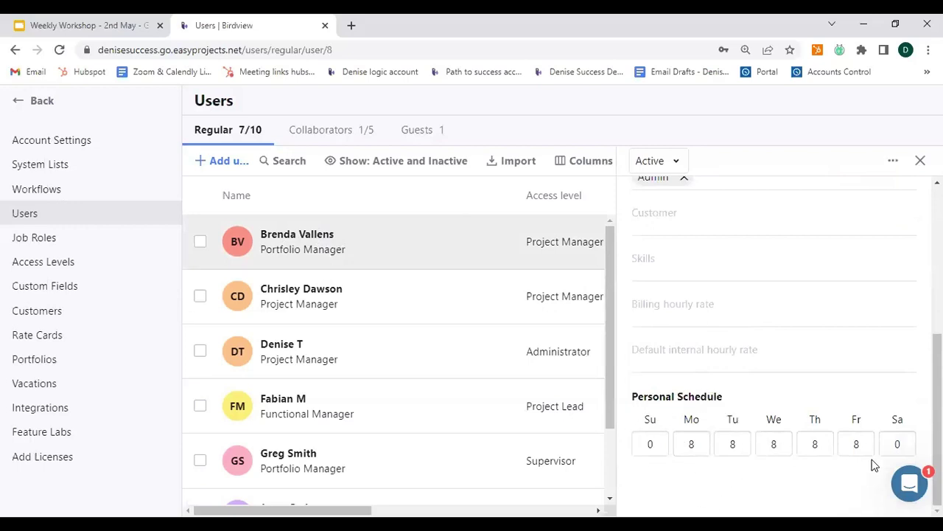
pyautogui.doubleClick(894, 443)
pyautogui.write('8')
pyautogui.doubleClick(859, 445)
pyautogui.write('0')
# - Restore the user's personal schedule to 8 hours on Friday and 0 on Saturday, and close the profile
pyautogui.press('BackSpace')
pyautogui.write('8')
pyautogui.click(898, 442)
pyautogui.write('0')
pyautogui.click(795, 488)
pyautogui.click(920, 160)
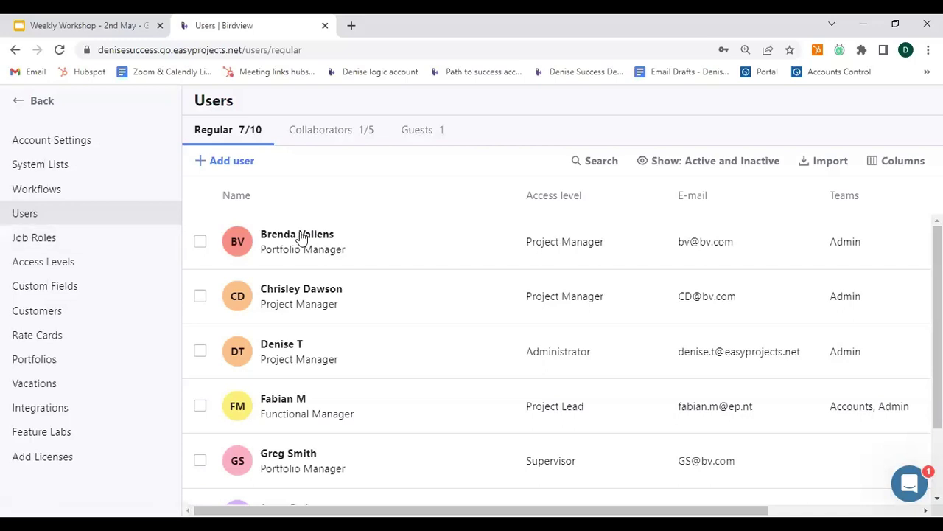
# - Go to the job roles settings and review the Project Manager role's skills and default billing hourly rate fields
pyautogui.click(58, 244)
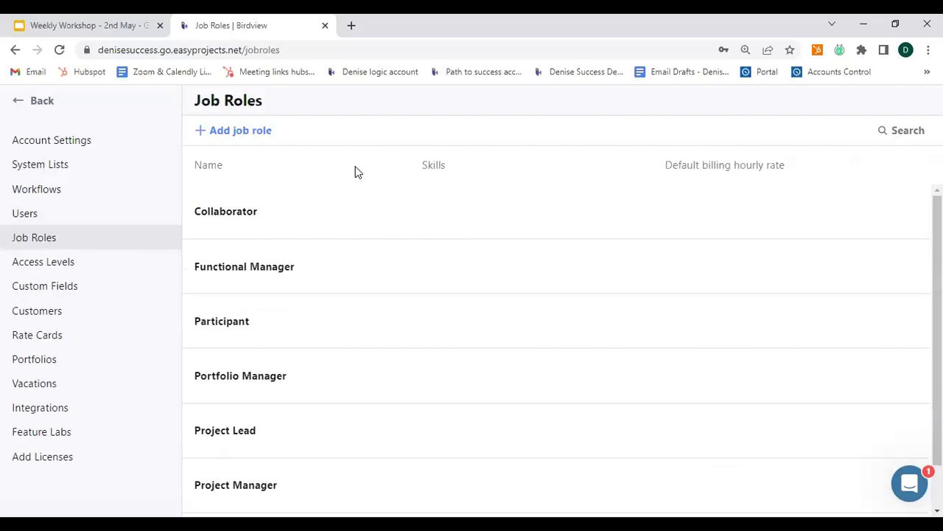
pyautogui.click(252, 439)
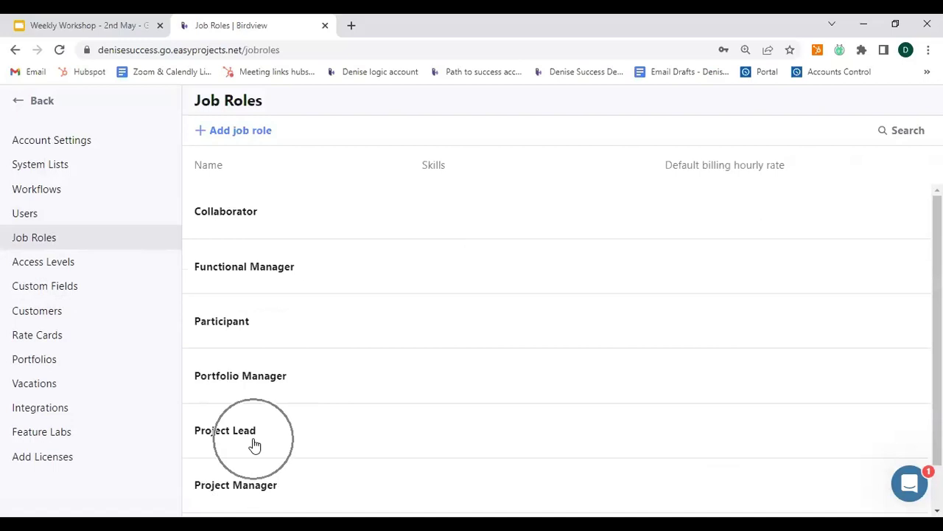
pyautogui.click(263, 387)
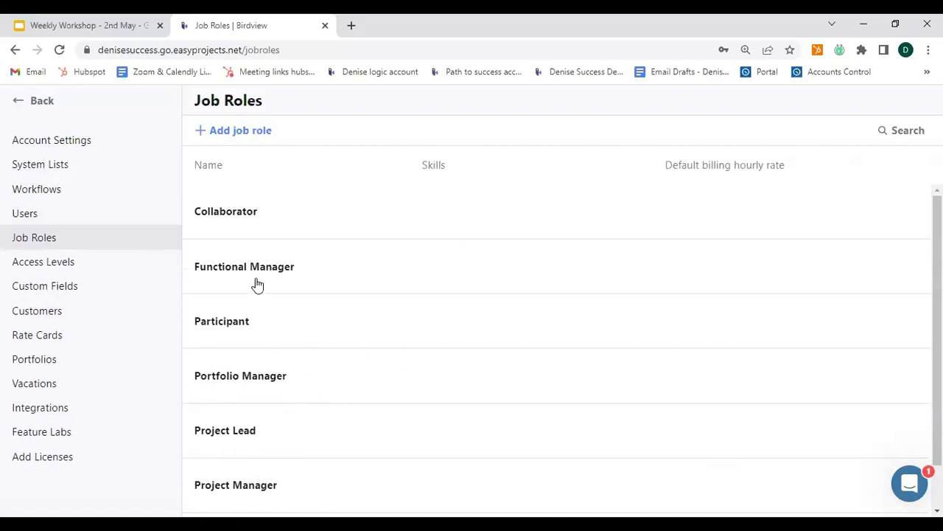
pyautogui.click(241, 489)
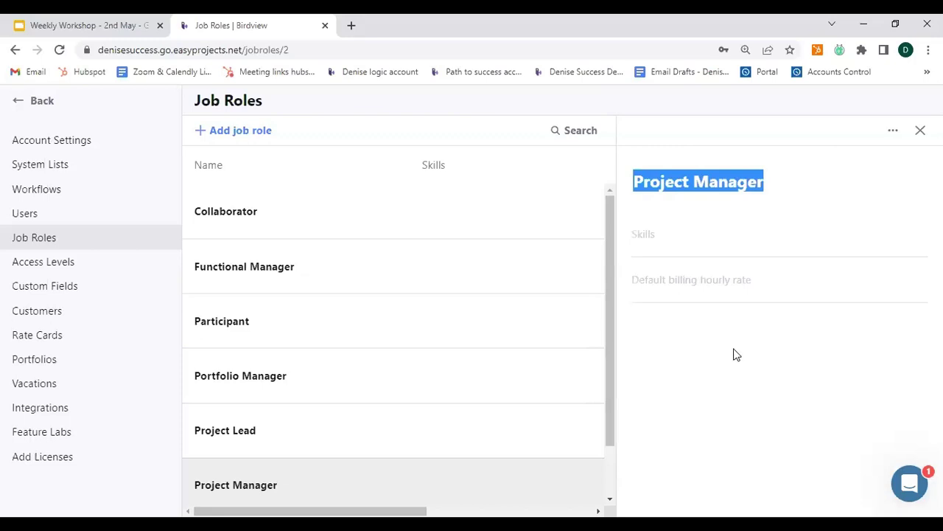
pyautogui.click(708, 294)
pyautogui.click(919, 133)
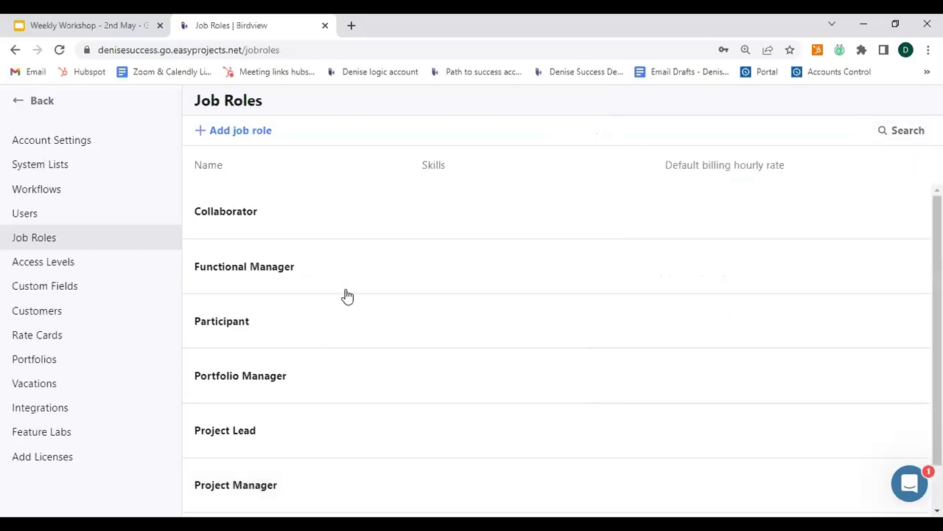
# - Add a new job role with its default name and empty details, and close its details
pyautogui.scroll(-1, 346, 295)
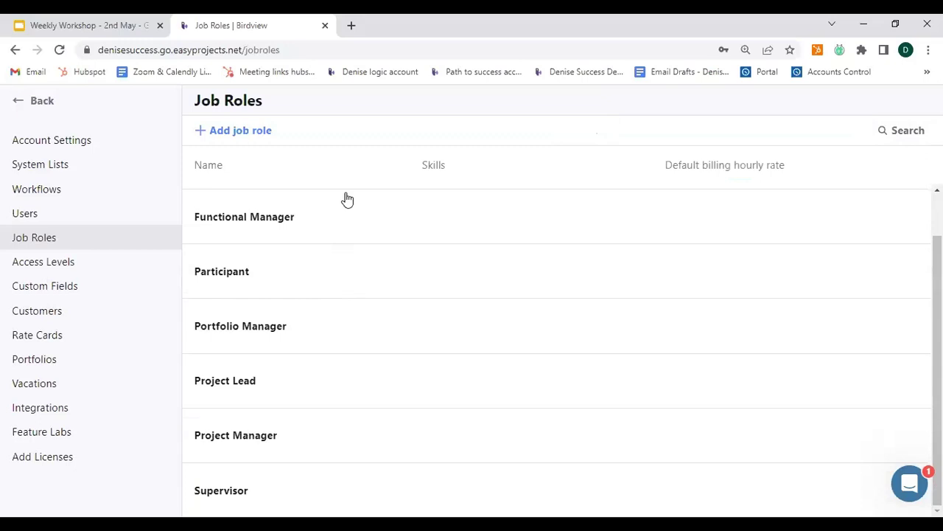
pyautogui.click(242, 135)
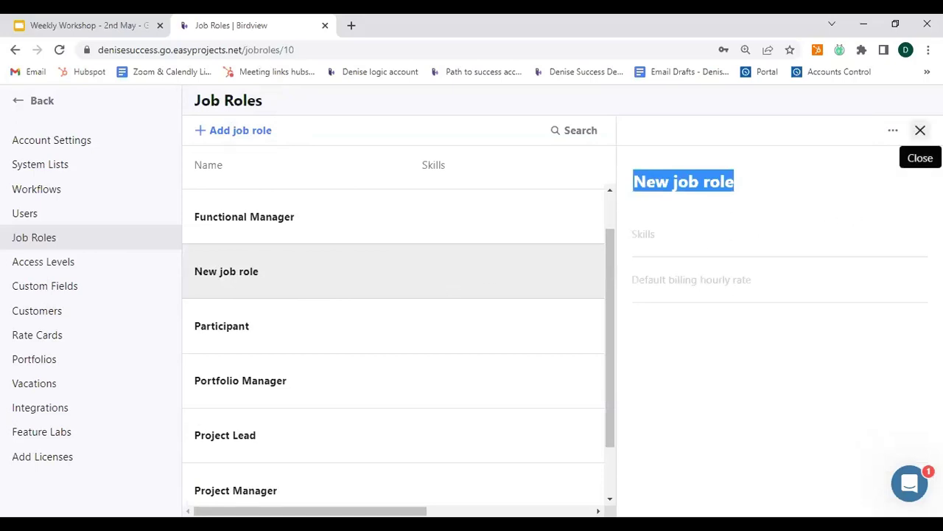
pyautogui.click(920, 130)
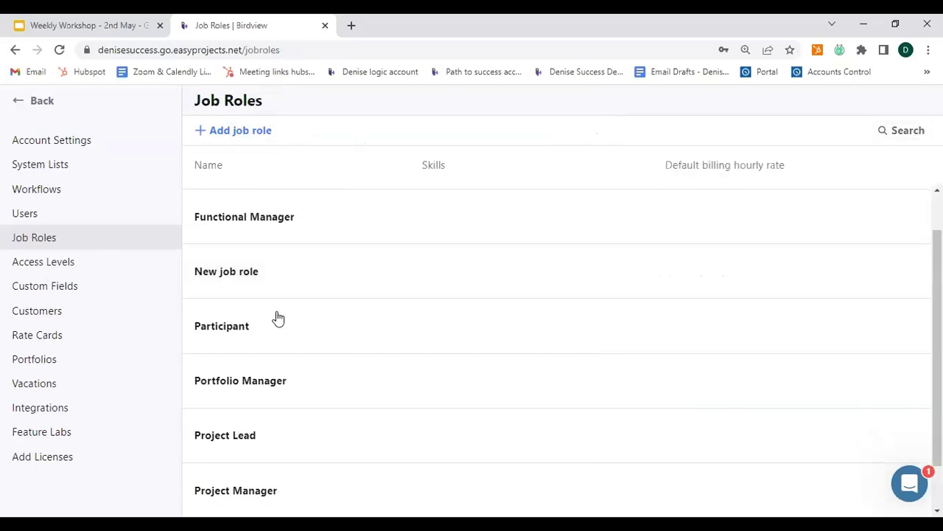
# - Go to the access levels settings and open the Portfolio Manager level to examine its global permissions
pyautogui.click(55, 264)
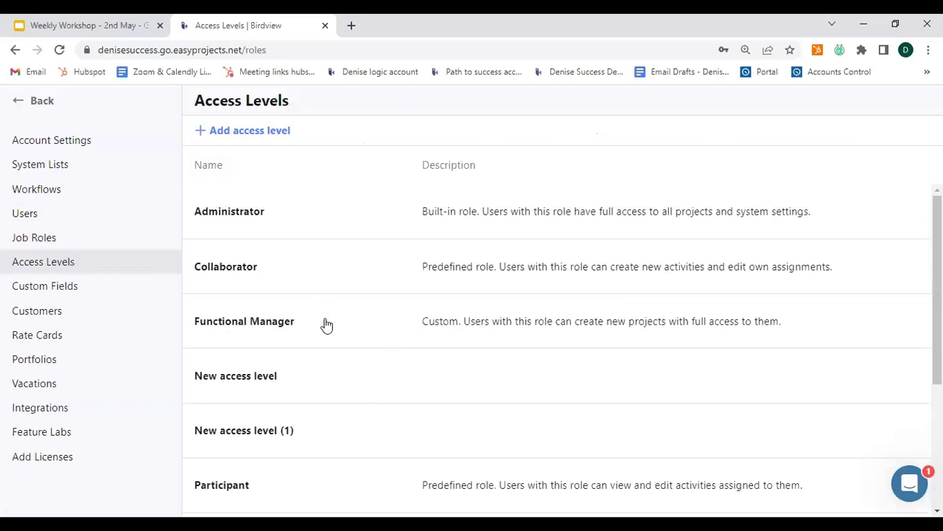
pyautogui.scroll(-2, 308, 426)
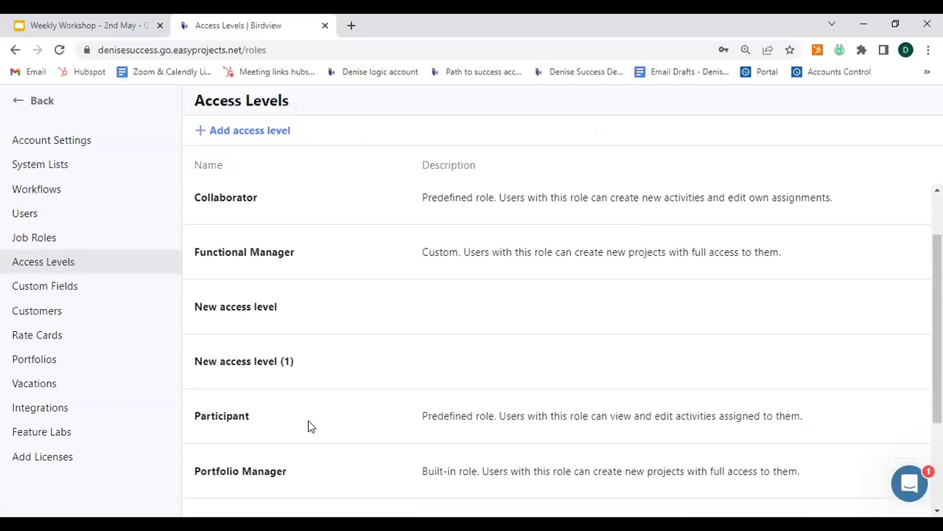
pyautogui.click(253, 406)
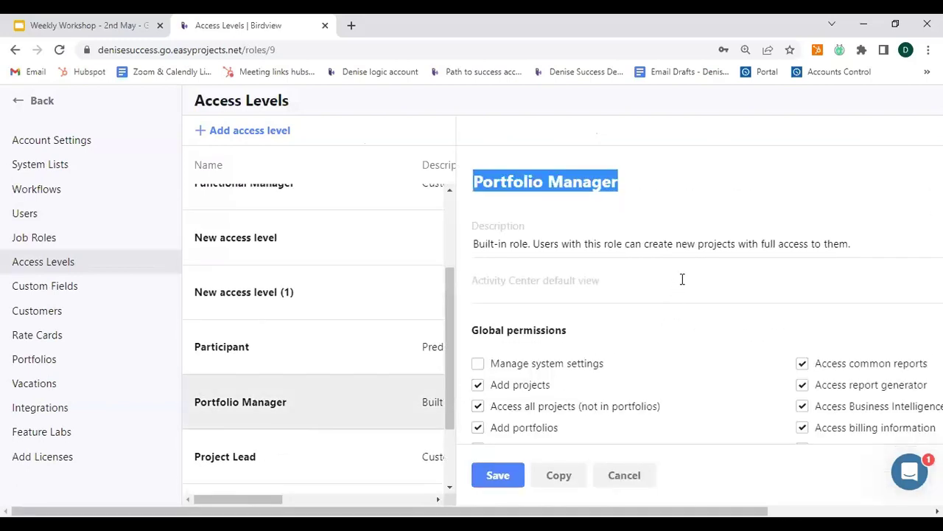
# - Examine the Portfolio Manager level's global permissions and its permissions for projects where the user is not a member
pyautogui.scroll(-1, 683, 281)
pyautogui.scroll(-1, 683, 280)
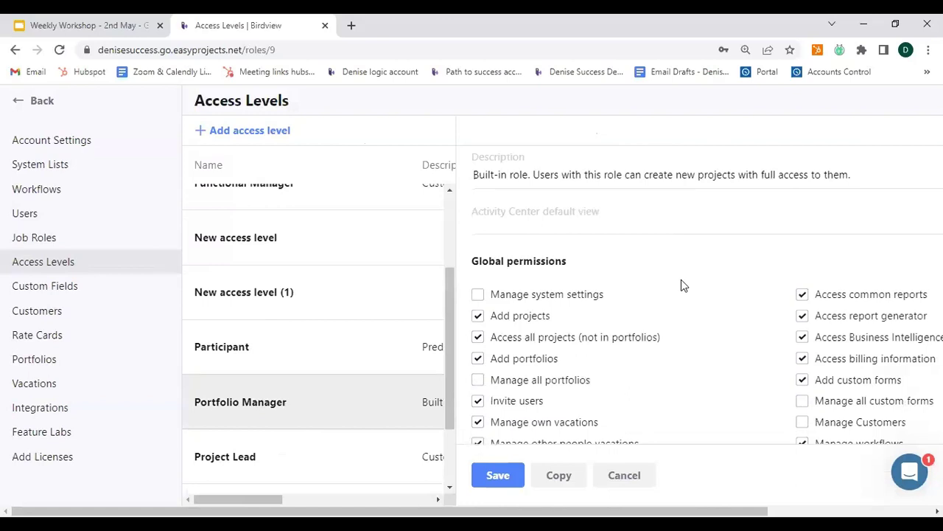
pyautogui.scroll(-1, 681, 285)
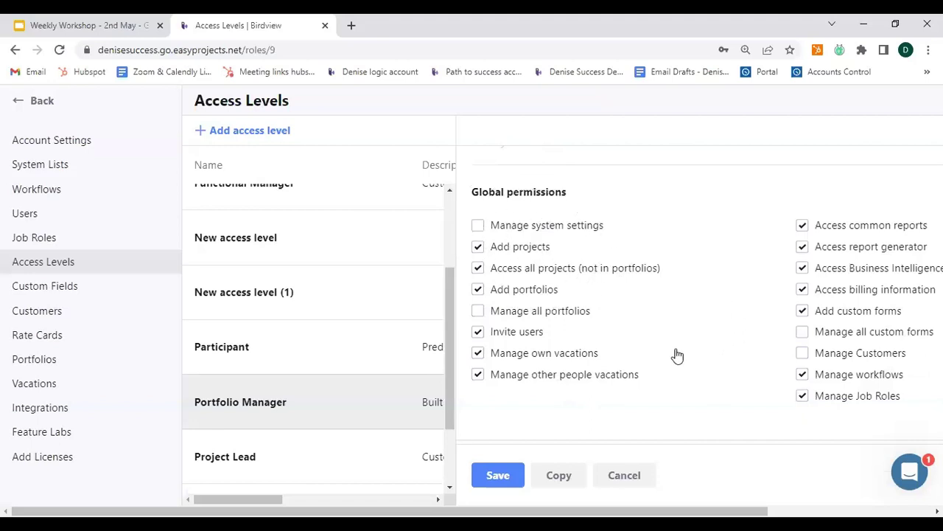
pyautogui.click(555, 345)
pyautogui.scroll(-3, 675, 318)
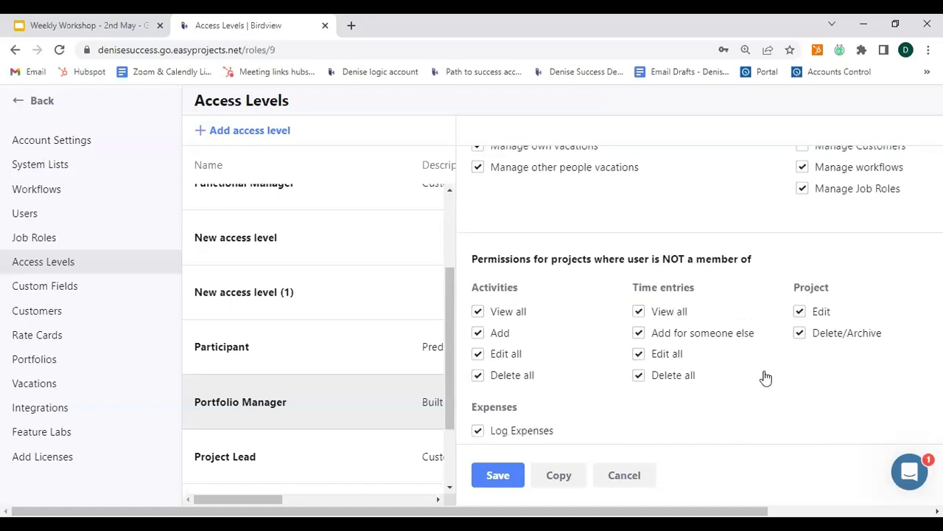
pyautogui.scroll(-1, 765, 378)
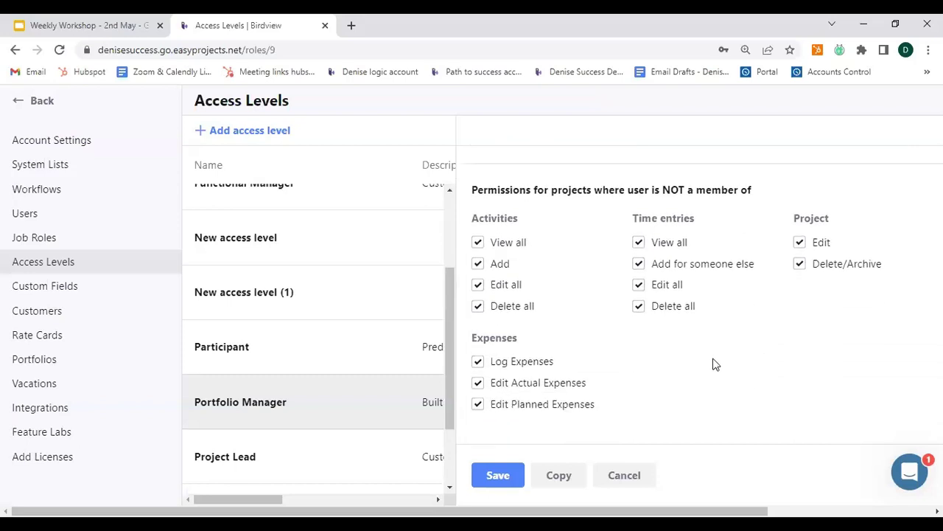
pyautogui.click(649, 351)
# - Review the Portfolio Manager level's default project permissions and the permissions granted by its default access level for portfolios
pyautogui.scroll(-4, 649, 352)
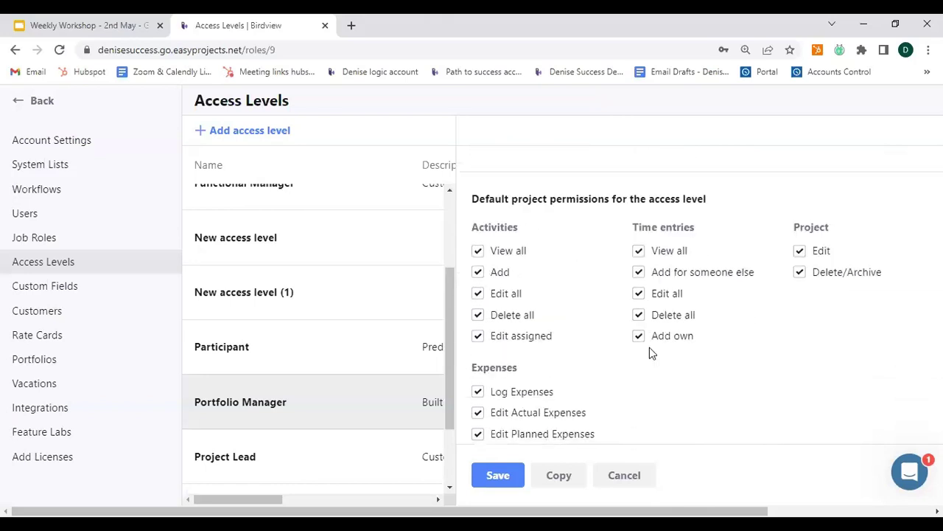
pyautogui.scroll(-1, 649, 347)
pyautogui.scroll(-3, 626, 346)
pyautogui.click(609, 306)
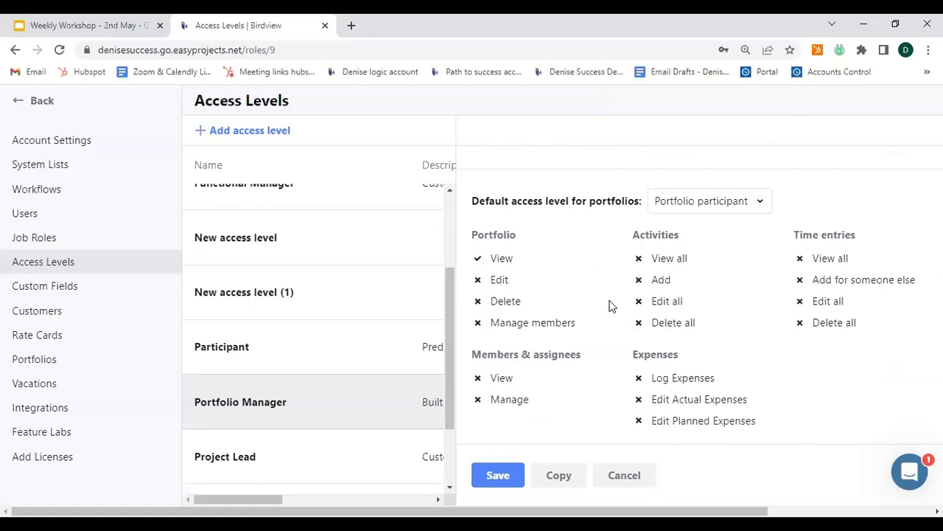
pyautogui.scroll(4, 666, 325)
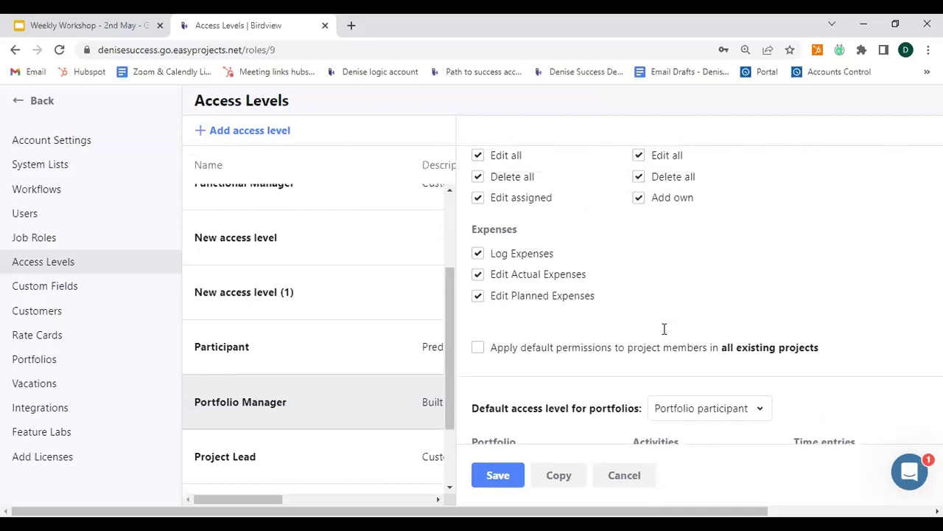
pyautogui.scroll(1, 665, 333)
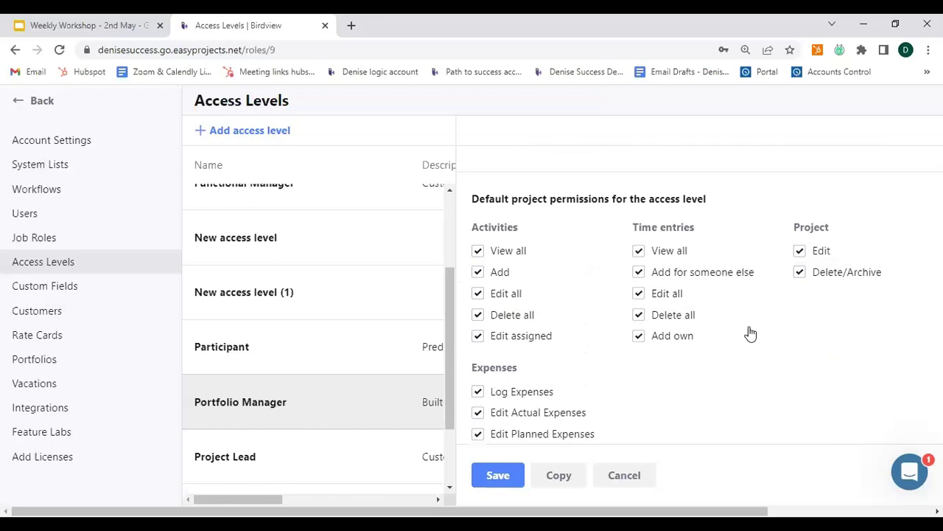
pyautogui.click(640, 337)
pyautogui.click(500, 272)
pyautogui.click(801, 280)
pyautogui.scroll(-4, 613, 375)
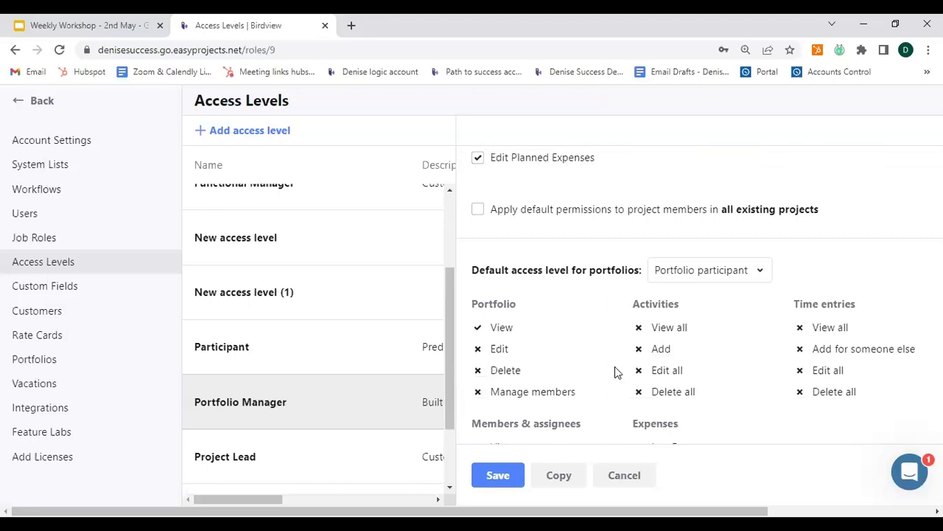
pyautogui.scroll(-1, 757, 331)
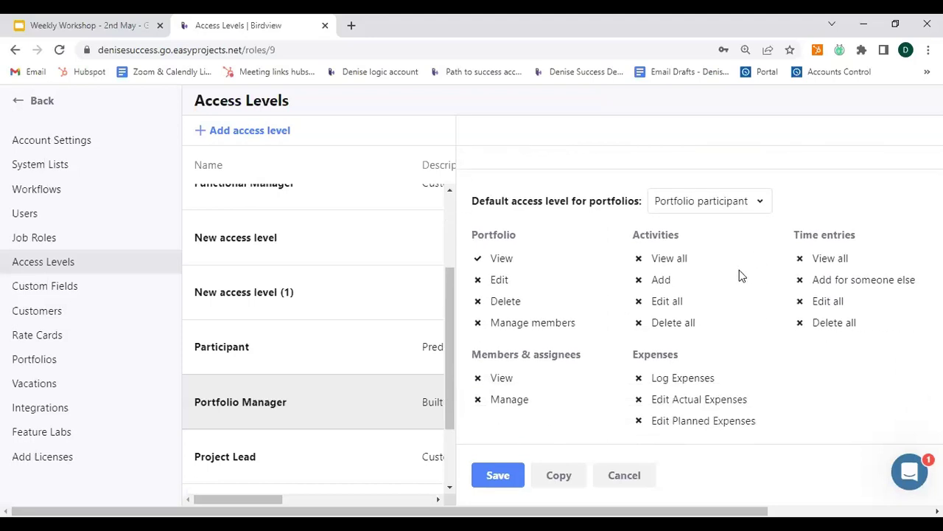
# - Review the default access level options for portfolios and switch the setting to Portfolio editor to compare its permissions
pyautogui.click(763, 205)
pyautogui.click(598, 300)
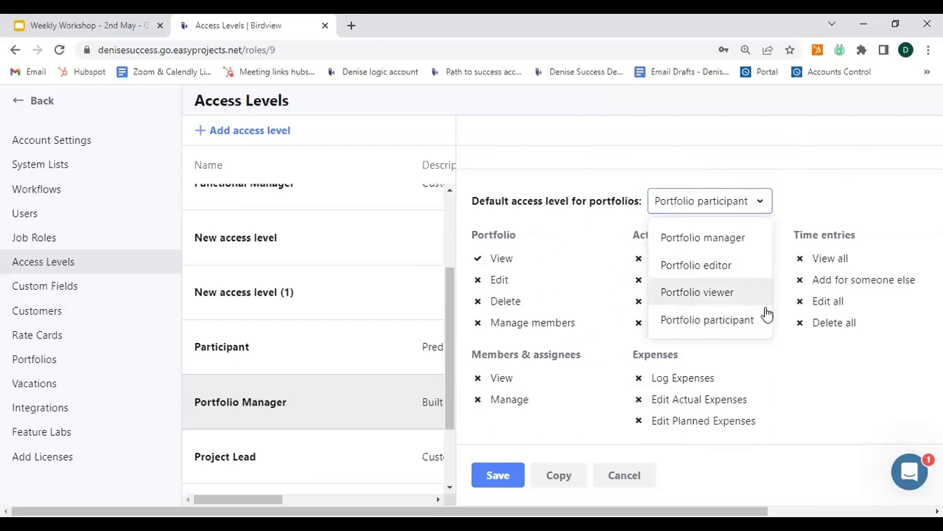
pyautogui.click(720, 320)
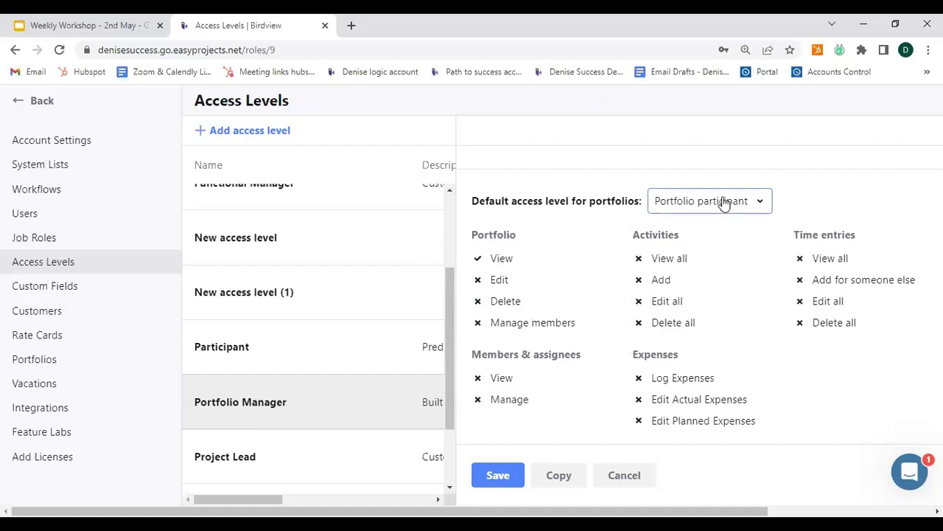
pyautogui.click(763, 203)
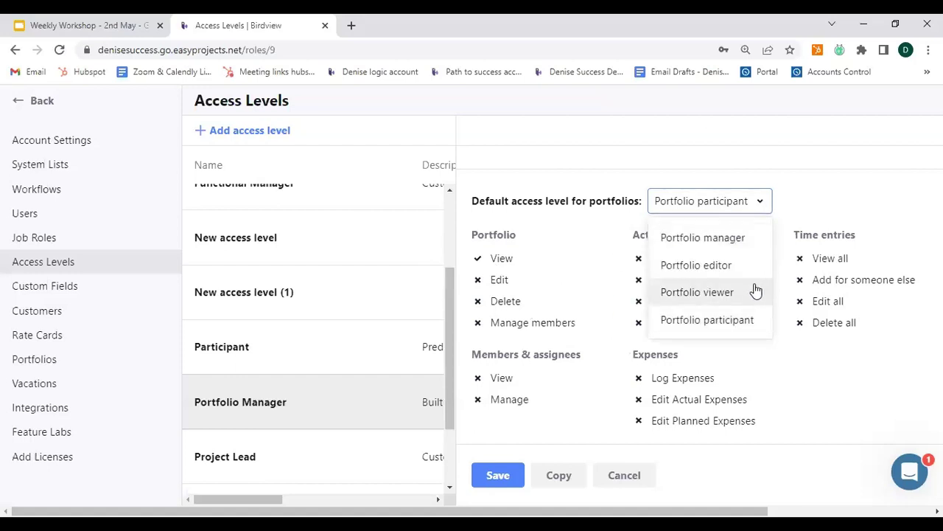
pyautogui.click(738, 265)
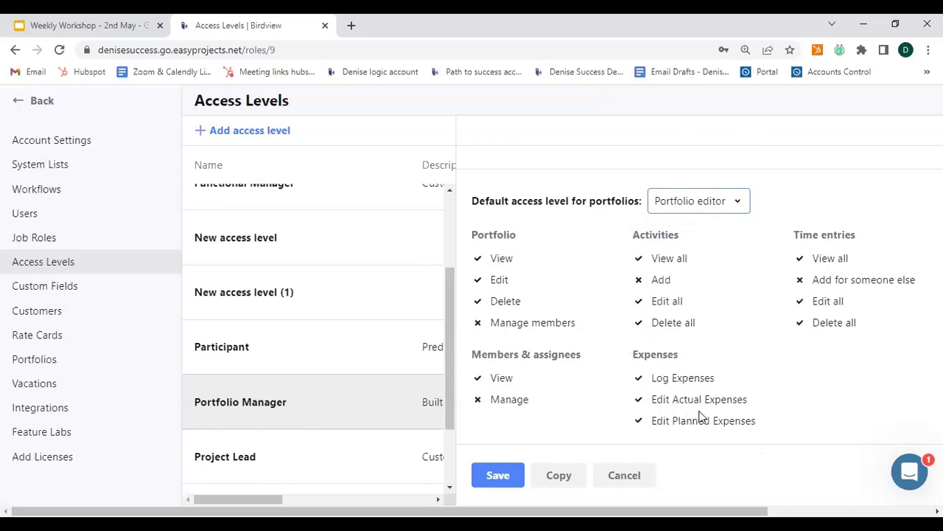
# - Set the default access level for portfolios to Portfolio participant and save the Portfolio Manager level
pyautogui.click(737, 205)
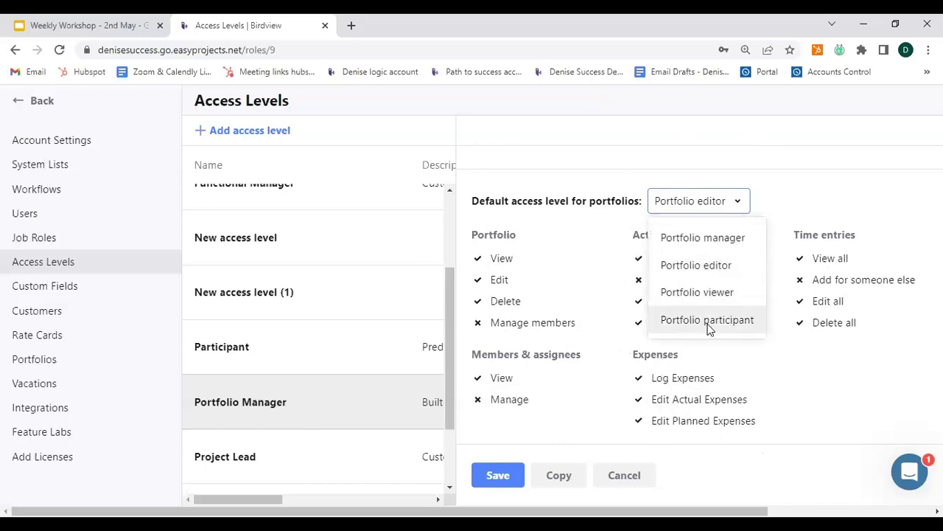
pyautogui.click(600, 238)
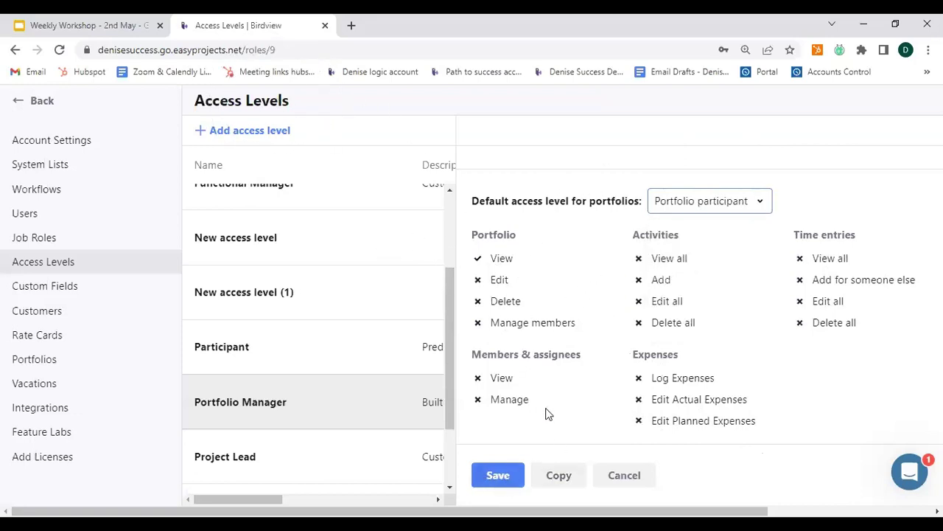
pyautogui.click(491, 480)
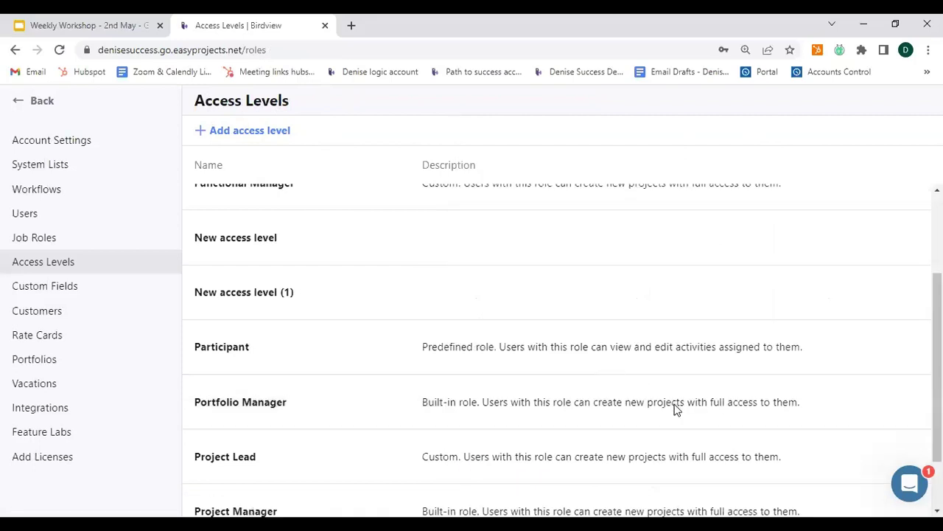
# - Add a new access level with its default name, check its Activity Center default view options, and close its details
pyautogui.scroll(2, 673, 406)
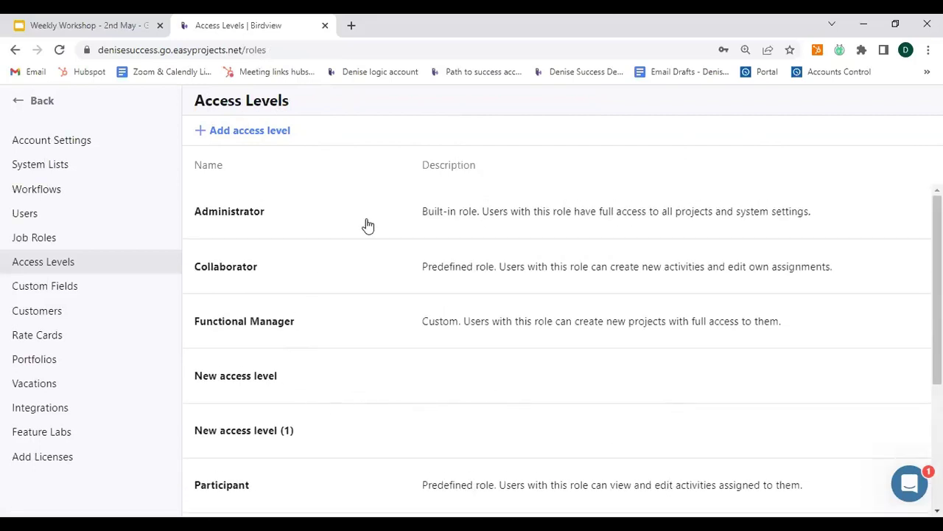
pyautogui.click(201, 136)
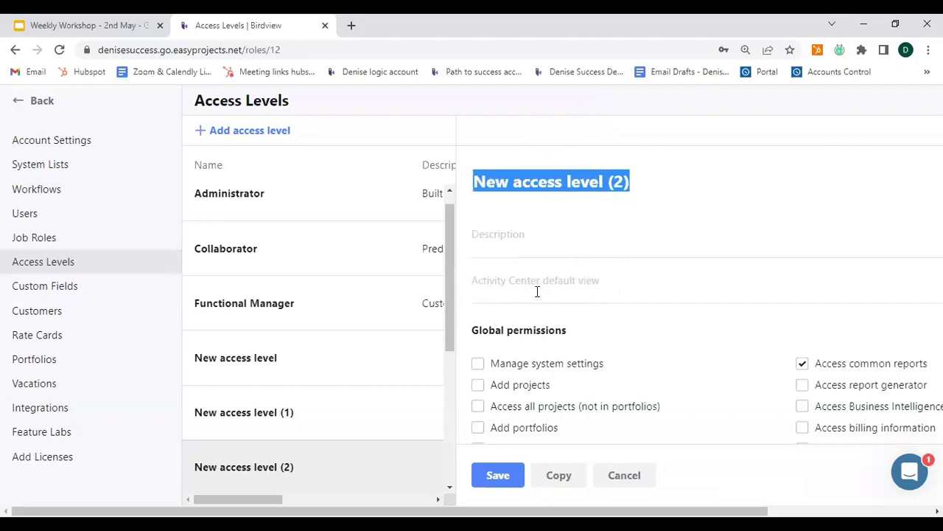
pyautogui.click(537, 291)
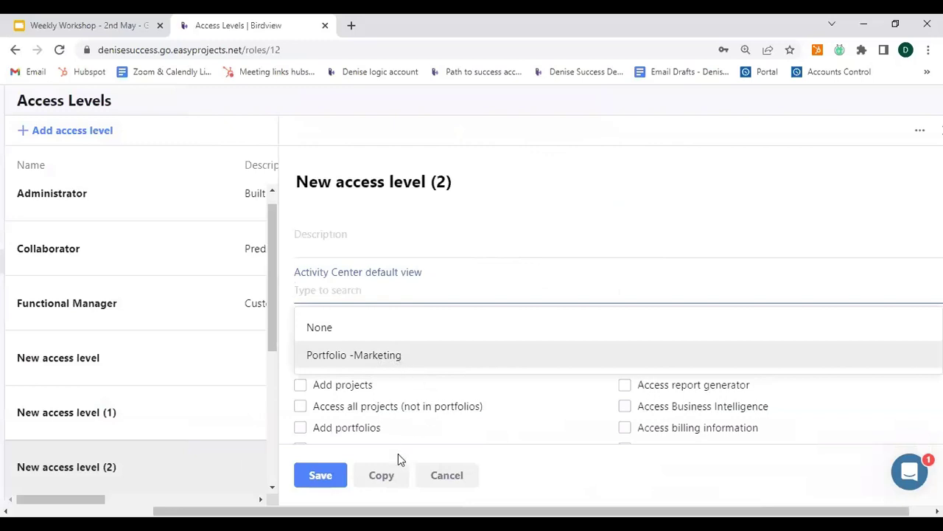
pyautogui.click(327, 475)
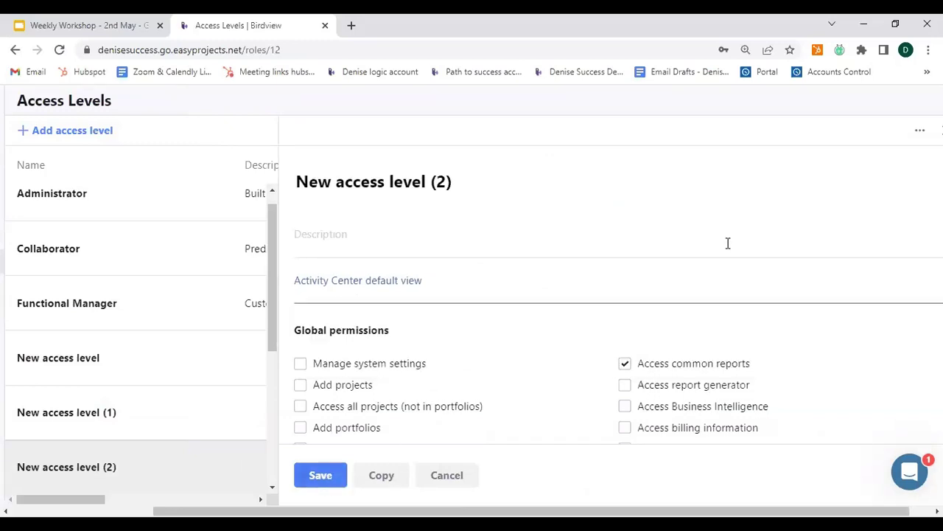
pyautogui.click(447, 476)
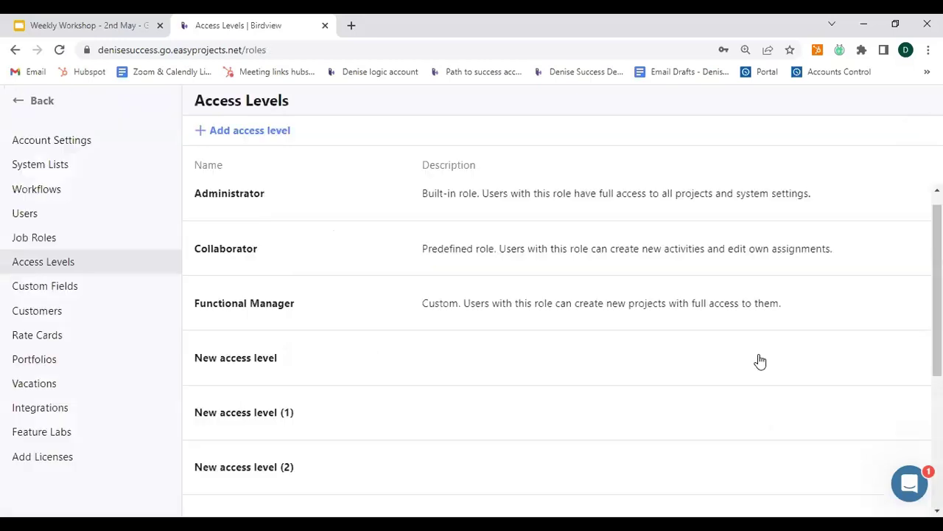
pyautogui.scroll(1, 427, 286)
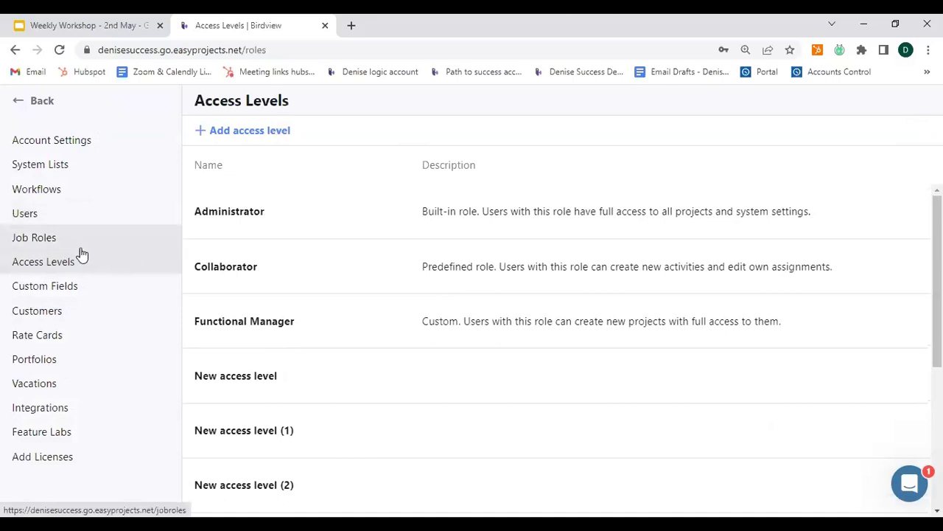
# - Leave the company settings for the Activity Center and expand Project DEF to show its tasks
pyautogui.click(26, 108)
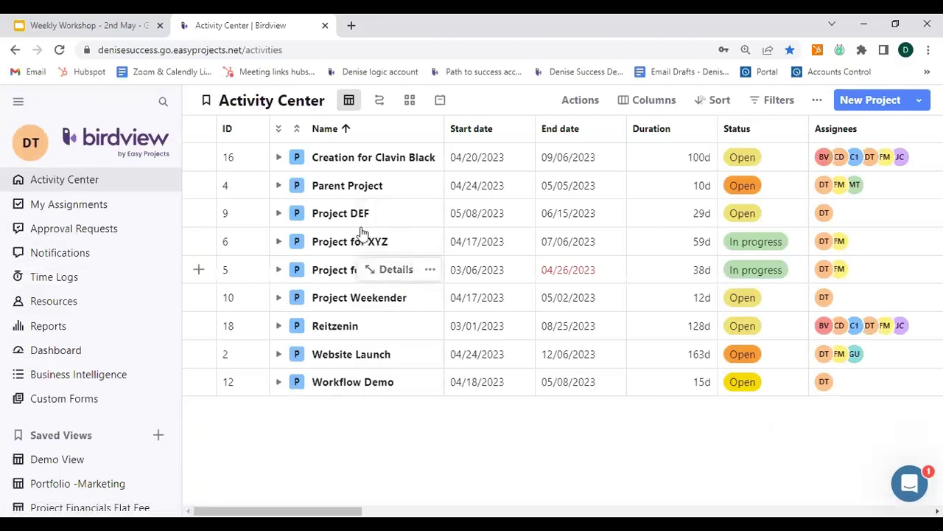
pyautogui.click(332, 214)
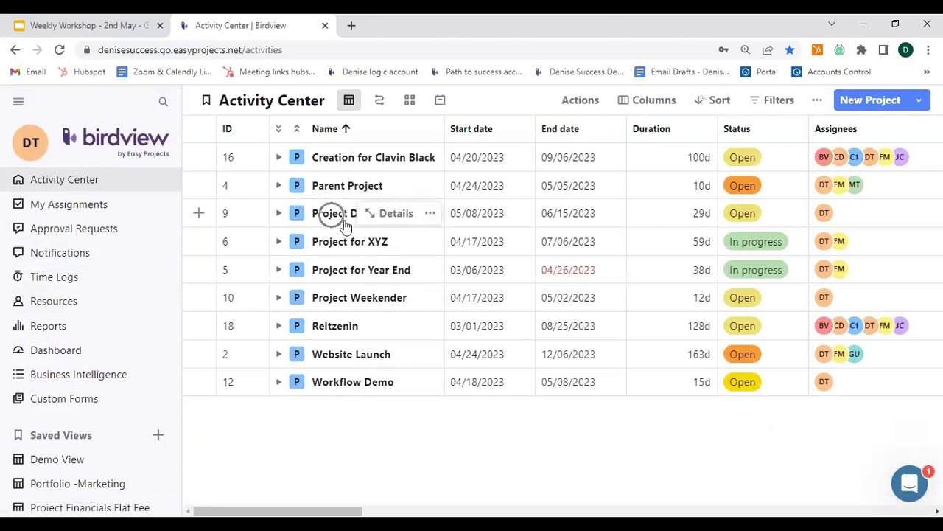
pyautogui.click(281, 215)
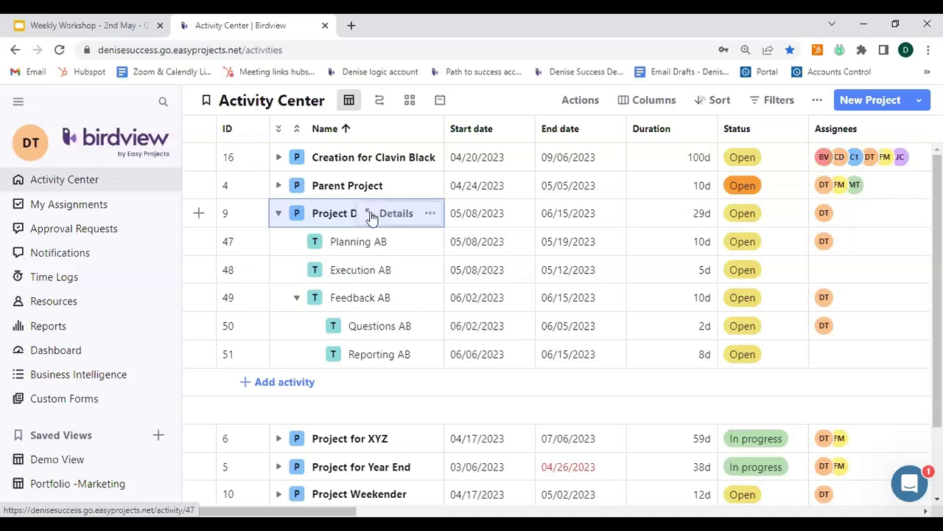
# - Look through the teams and users available as assignees for Project DEF, and close the list
pyautogui.click(866, 225)
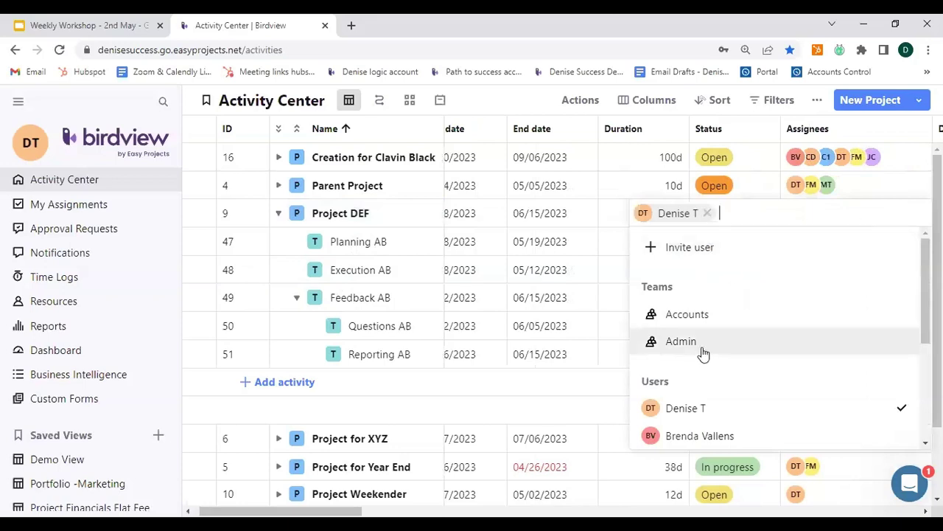
pyautogui.scroll(-1, 707, 376)
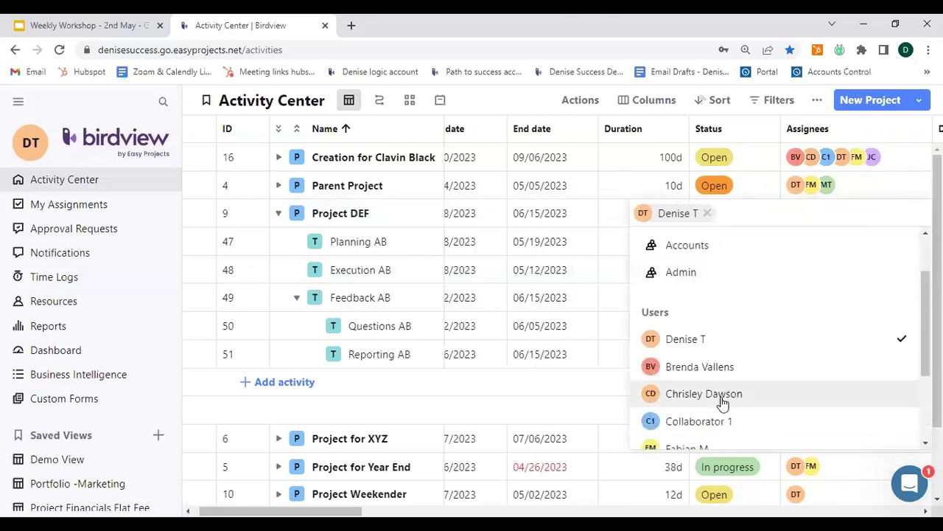
pyautogui.click(416, 411)
# - Open the details of the Execution AB task in Project DEF and set its estimated hours to 50
pyautogui.moveTo(384, 218)
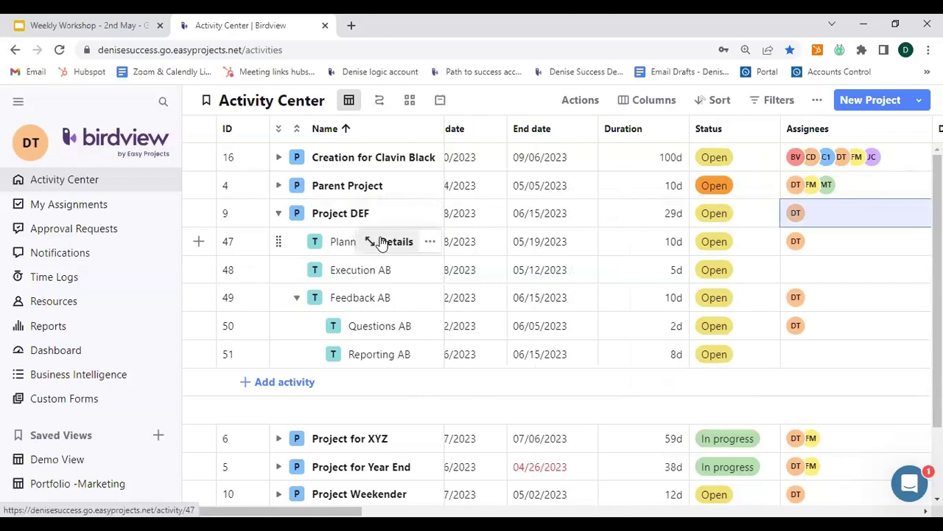
pyautogui.click(361, 278)
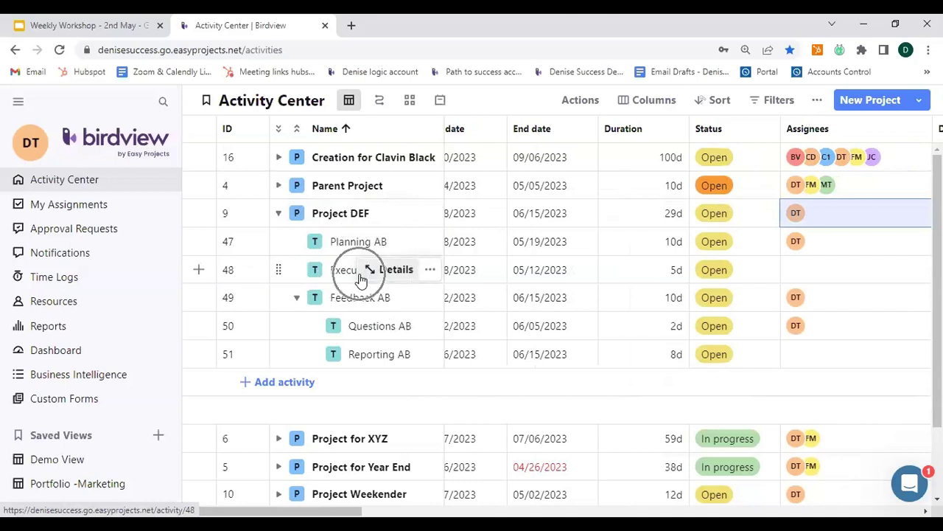
pyautogui.click(393, 270)
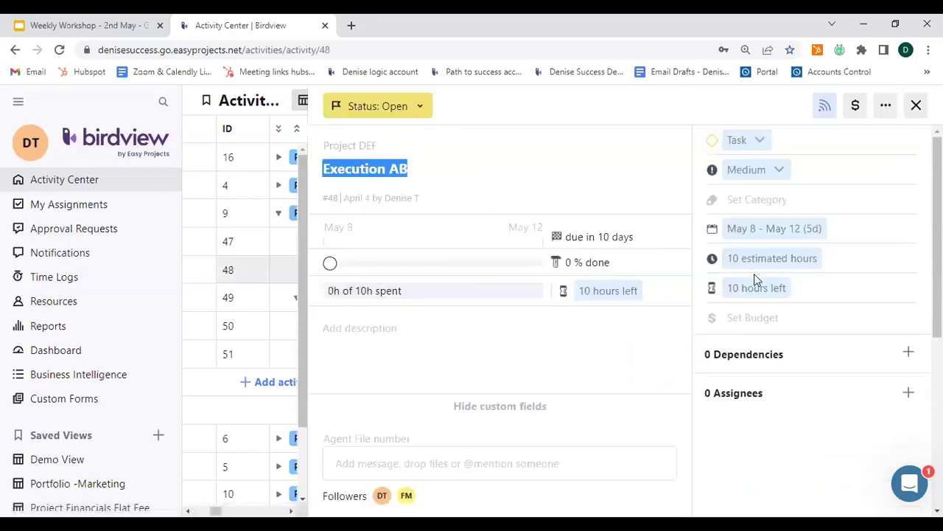
pyautogui.click(910, 399)
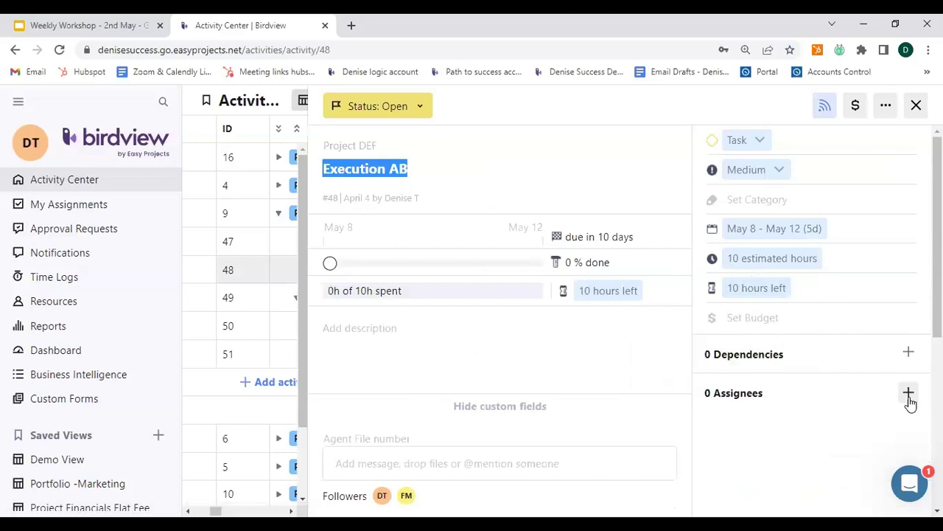
pyautogui.click(766, 261)
pyautogui.write('5')
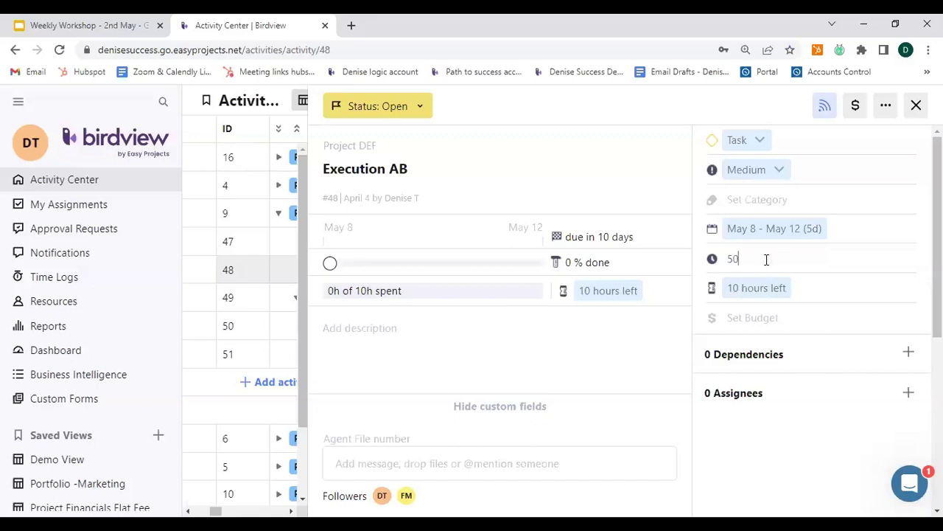
pyautogui.write('0')
pyautogui.press('Return')
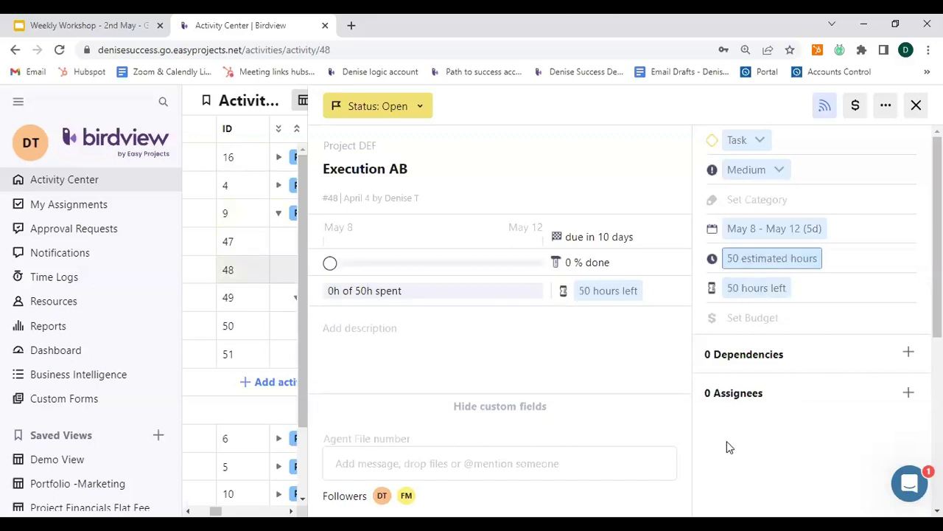
# - Assign the listed project member and the first non-project member to the Execution AB task
pyautogui.click(908, 394)
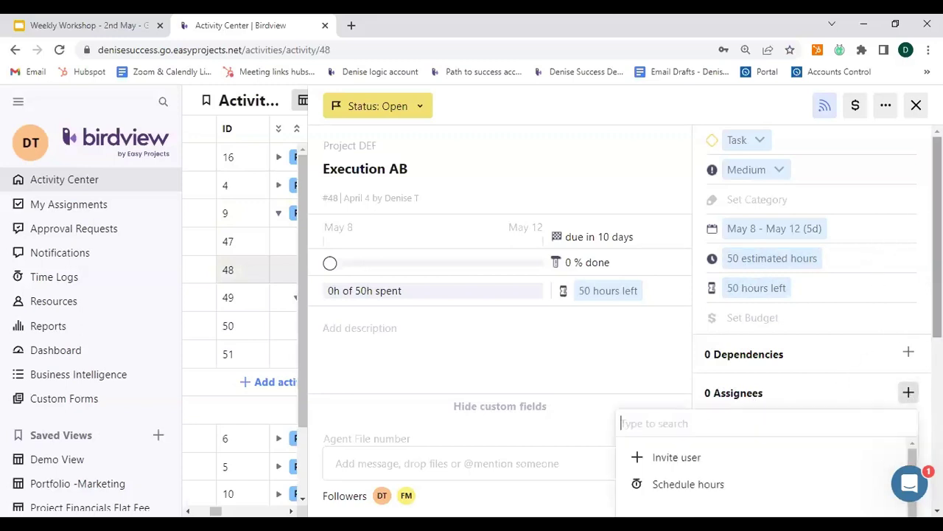
pyautogui.scroll(-4, 712, 244)
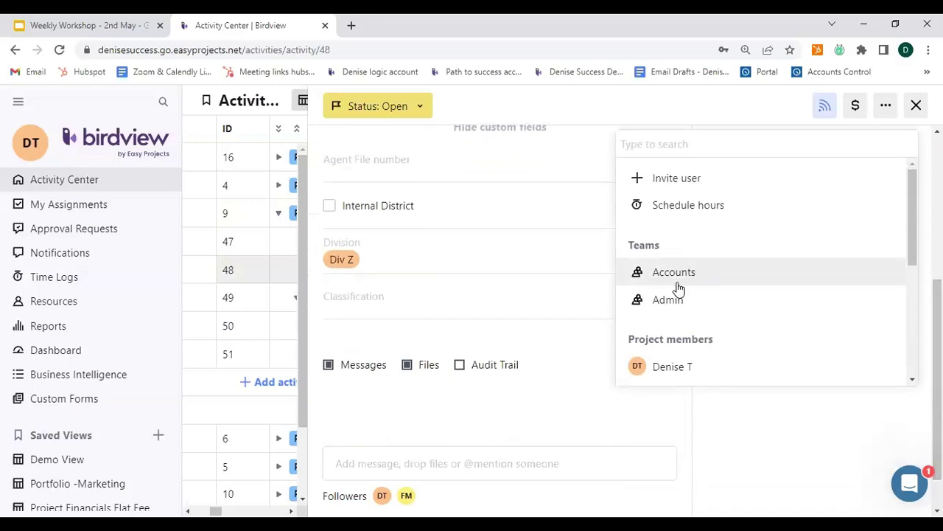
pyautogui.scroll(-1, 708, 299)
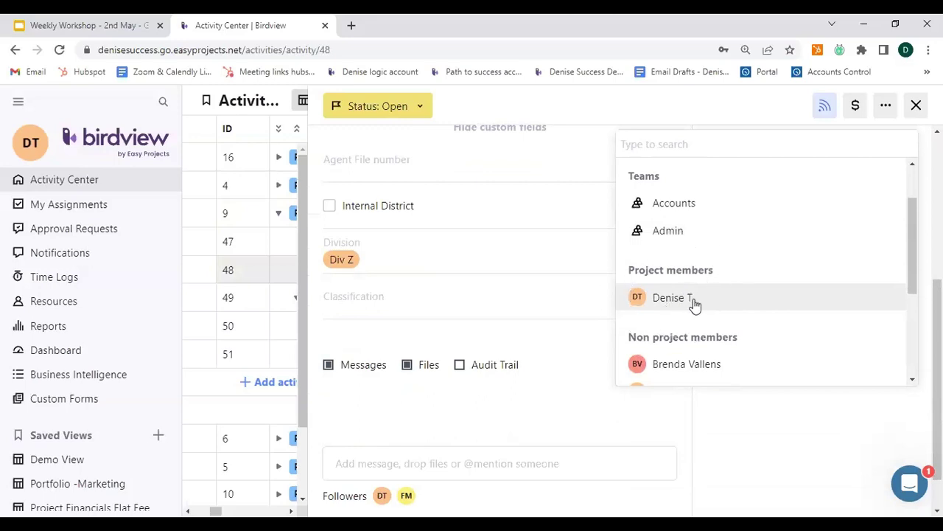
pyautogui.scroll(-2, 695, 302)
pyautogui.click(682, 296)
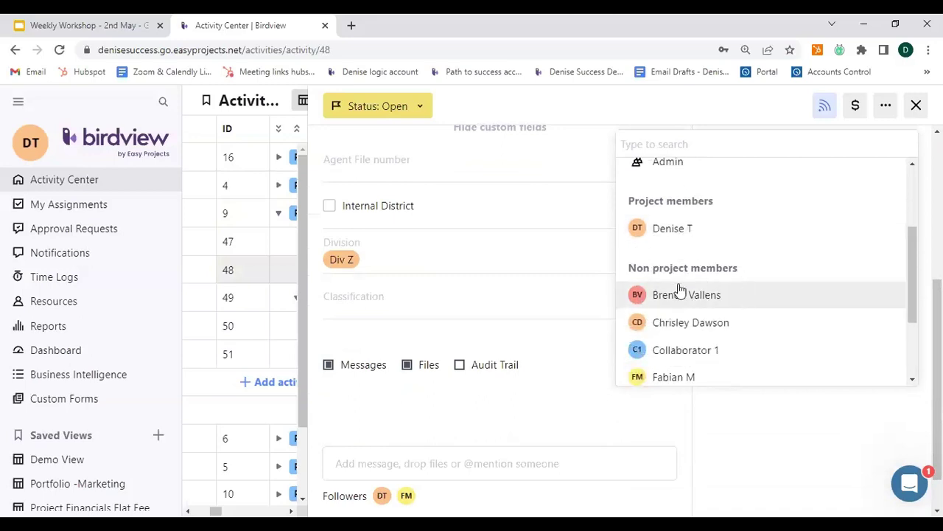
pyautogui.click(671, 231)
pyautogui.click(706, 296)
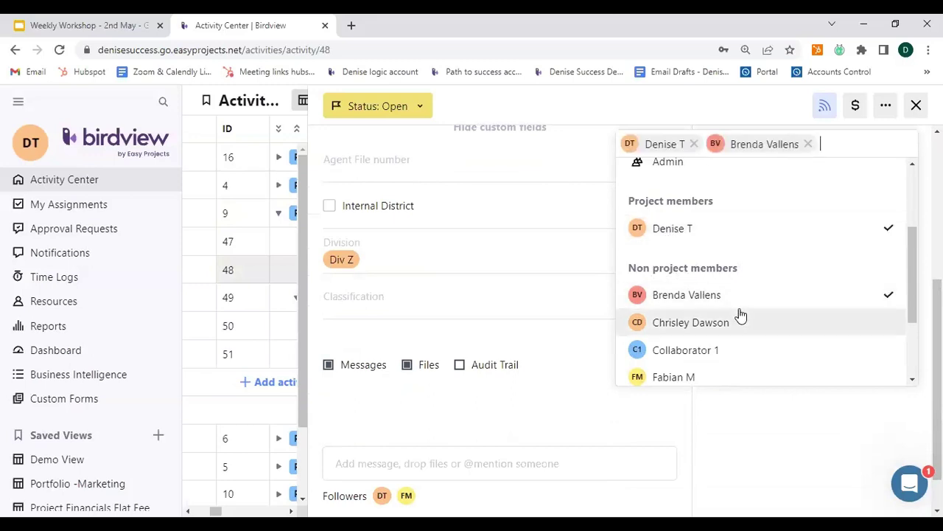
pyautogui.click(746, 457)
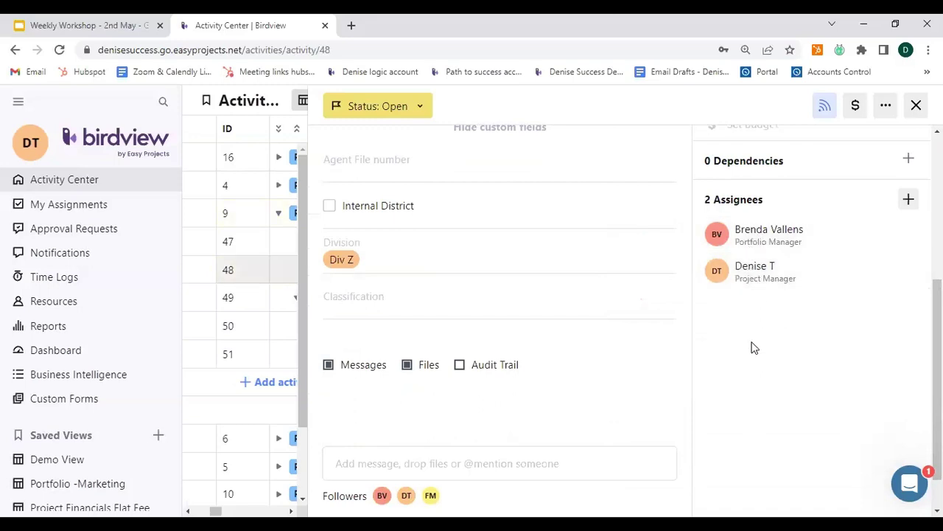
# - Open the hours schedule for Execution AB and review the two assignees and their job roles
pyautogui.scroll(2, 749, 389)
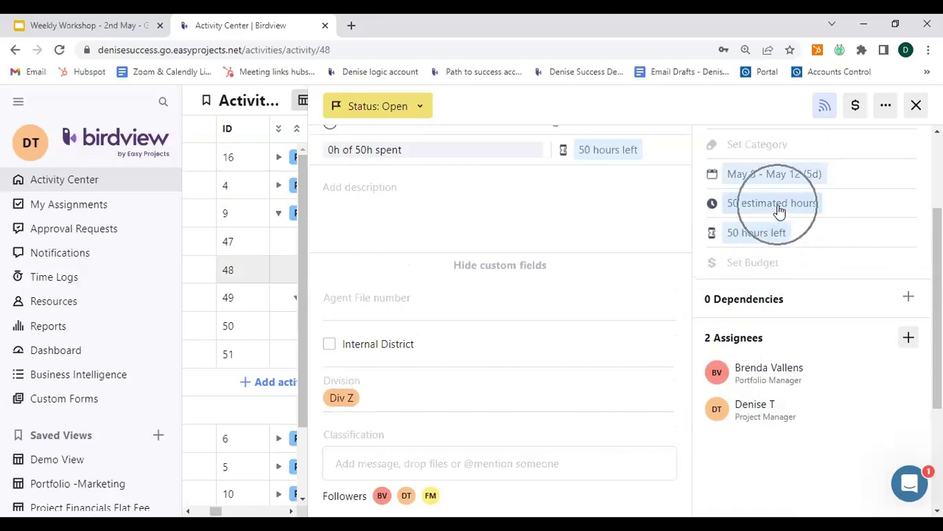
pyautogui.click(909, 337)
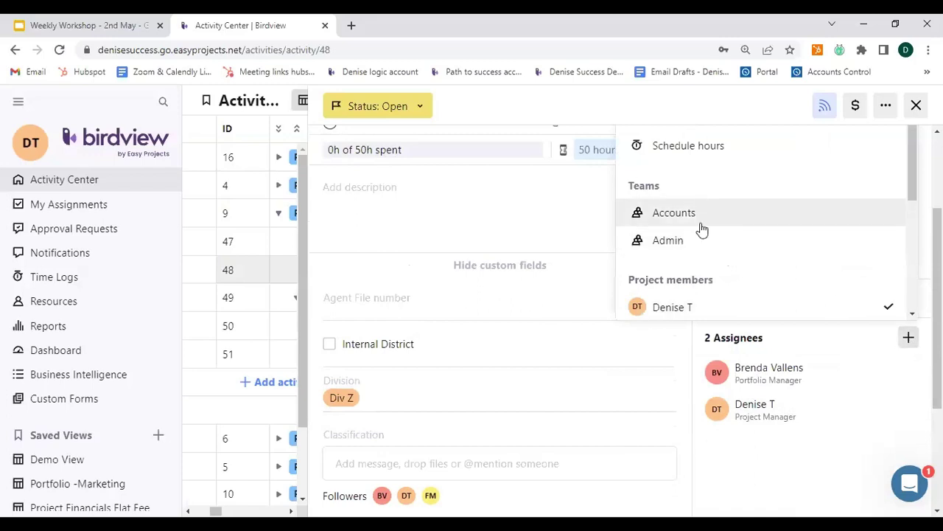
pyautogui.scroll(2, 702, 234)
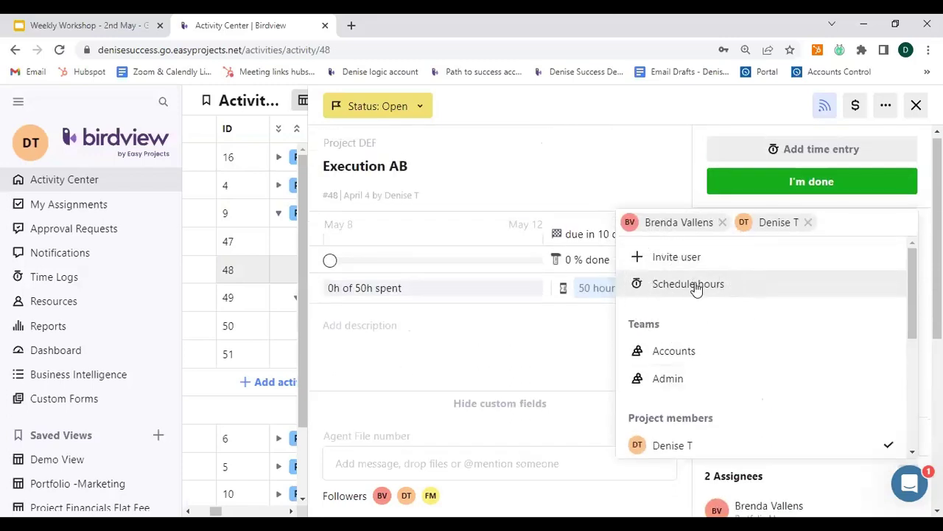
pyautogui.click(696, 286)
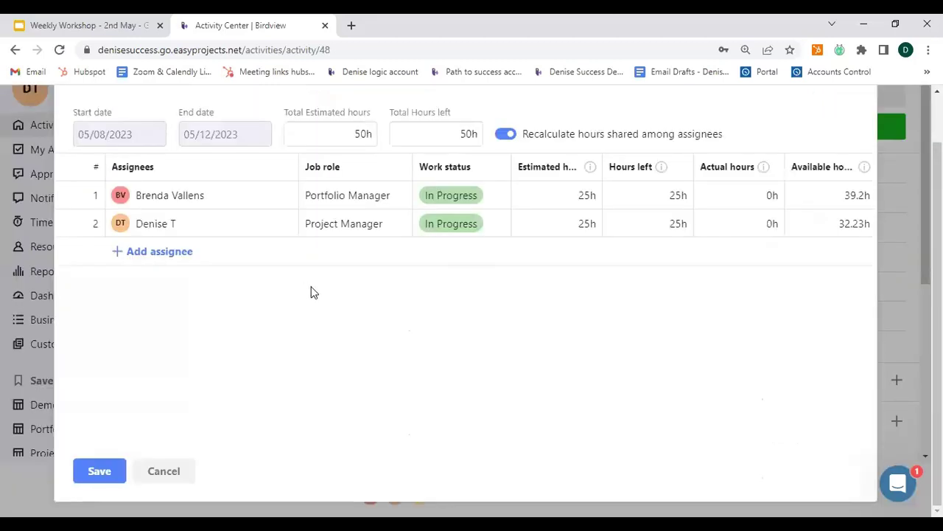
pyautogui.scroll(1, 356, 343)
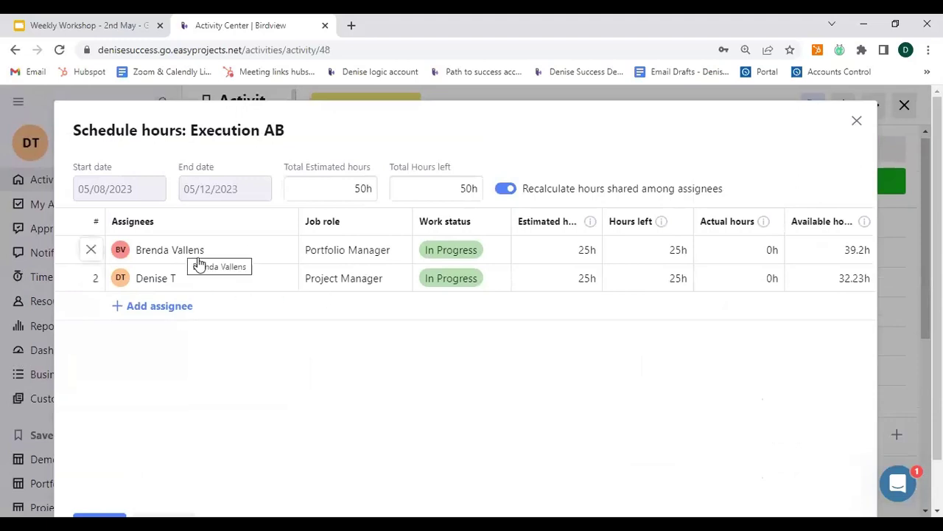
pyautogui.click(337, 263)
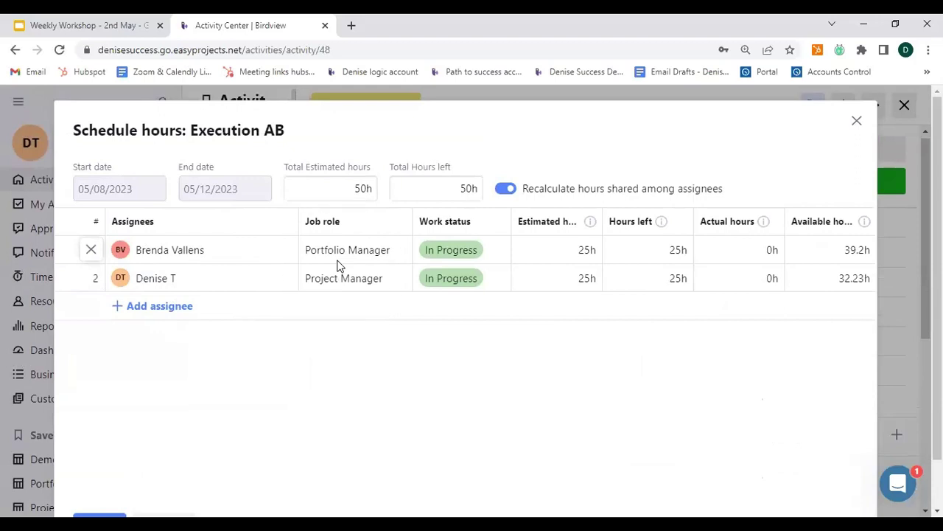
pyautogui.click(339, 259)
pyautogui.click(334, 283)
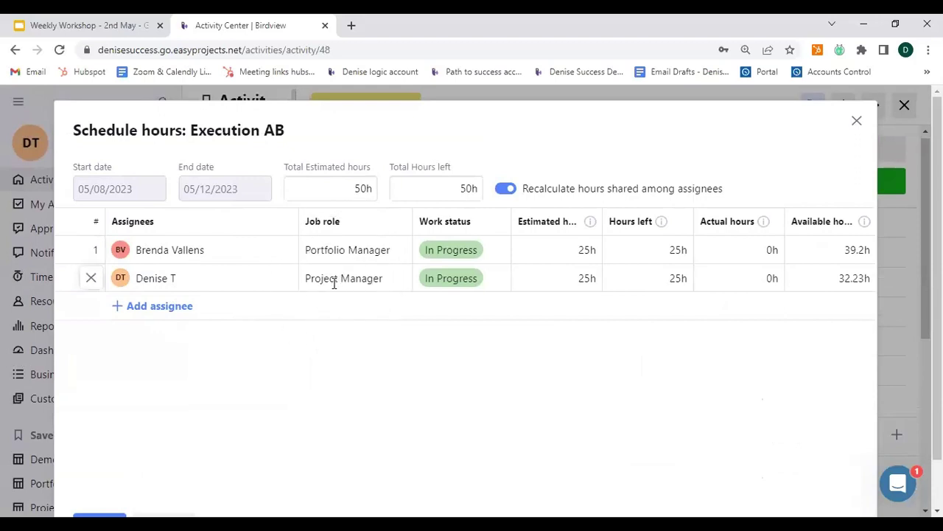
# - Check the work status options for the Portfolio Manager assignee and keep In Progress
pyautogui.click(474, 254)
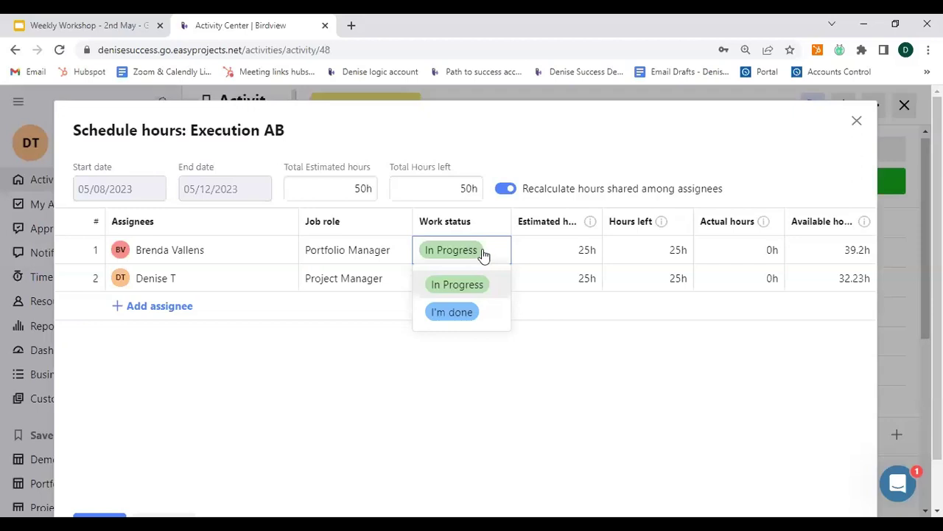
pyautogui.click(537, 367)
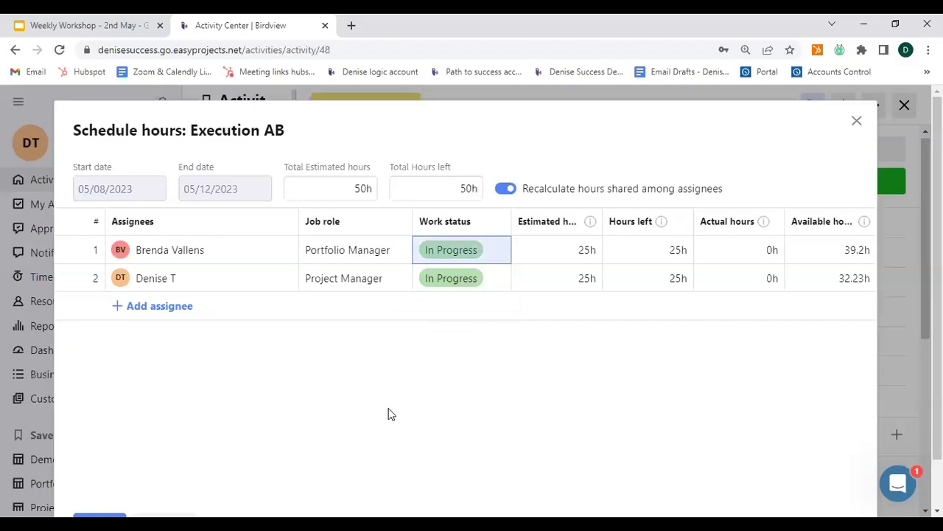
pyautogui.click(460, 255)
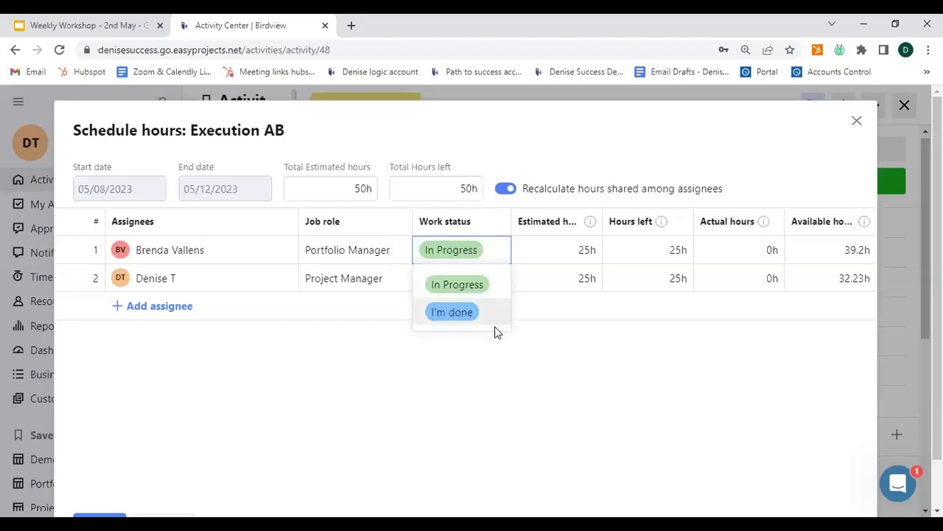
pyautogui.click(454, 285)
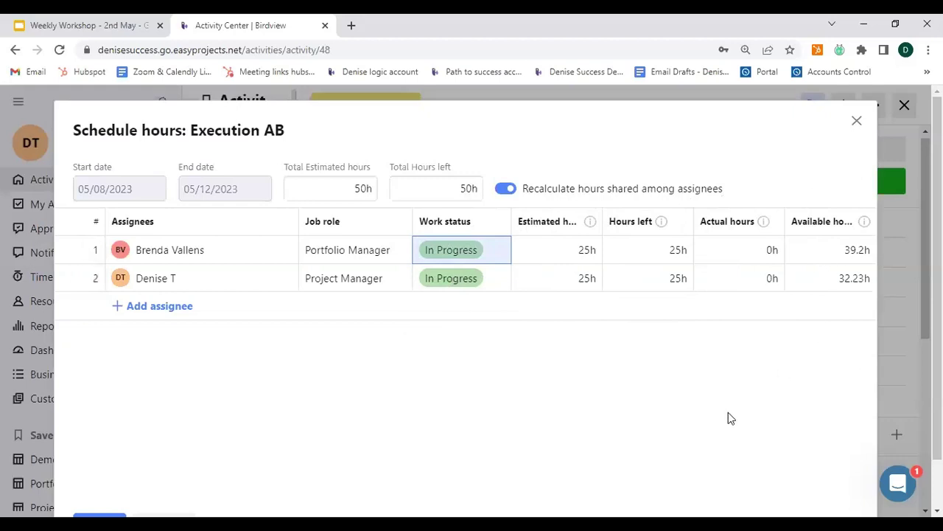
# - Review the assignees' estimated hours, hours left, actual hours and available hours in the Execution AB schedule
pyautogui.click(578, 262)
pyautogui.press('ctrl')
pyautogui.press('ctrl')
pyautogui.click(187, 258)
pyautogui.click(679, 265)
pyautogui.click(775, 263)
pyautogui.moveTo(865, 224)
pyautogui.click(852, 291)
pyautogui.click(853, 293)
pyautogui.click(862, 254)
# - Set the estimated hours to 35 for the Project Manager and 15 for the Portfolio Manager, and check the Project Manager's available hours
pyautogui.click(586, 280)
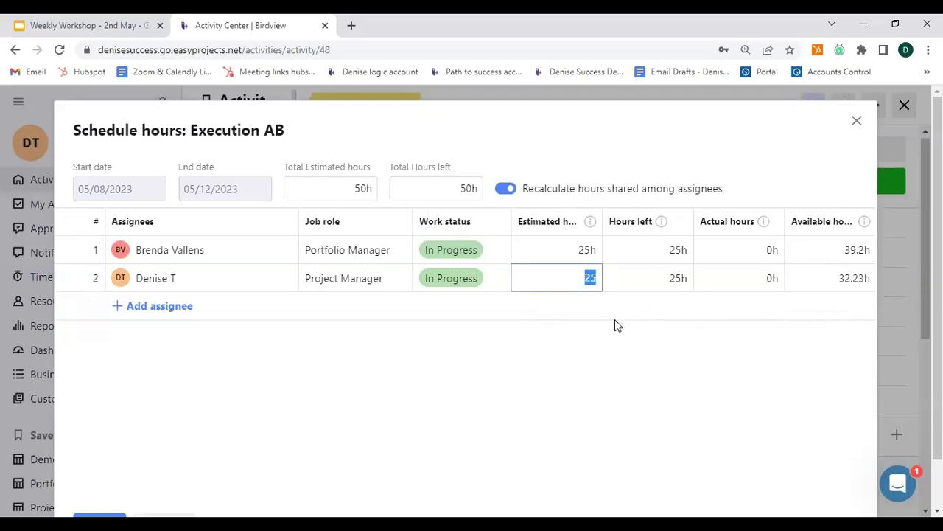
pyautogui.write('35')
pyautogui.click(586, 251)
pyautogui.write('15')
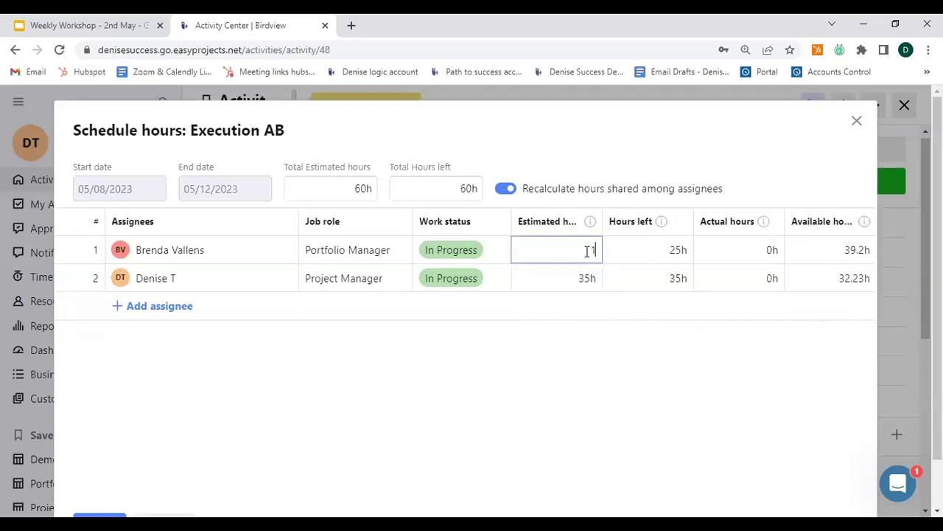
pyautogui.press('Tab')
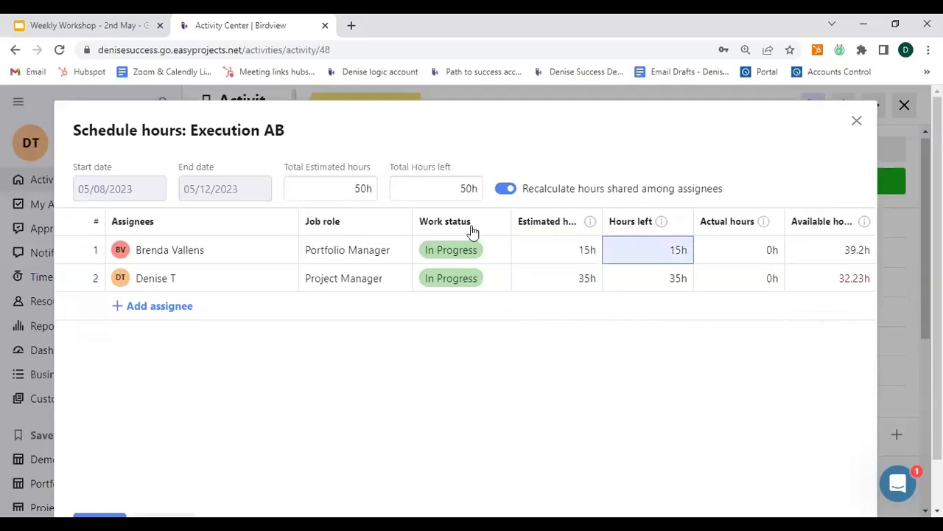
pyautogui.click(594, 285)
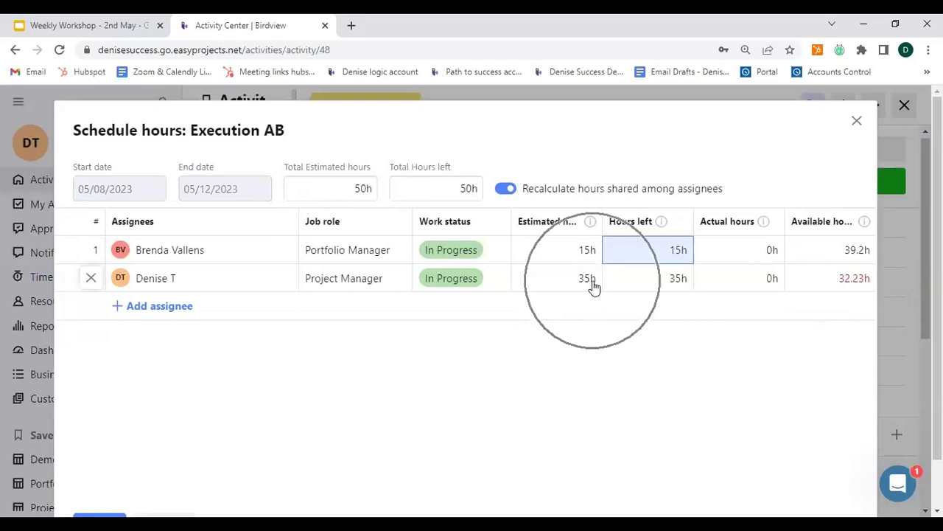
pyautogui.click(855, 280)
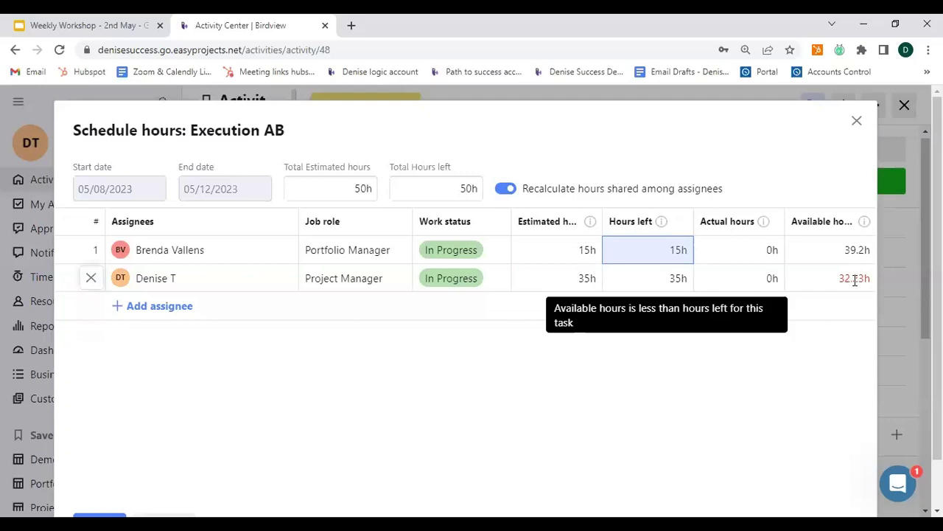
pyautogui.click(855, 279)
pyautogui.click(855, 279)
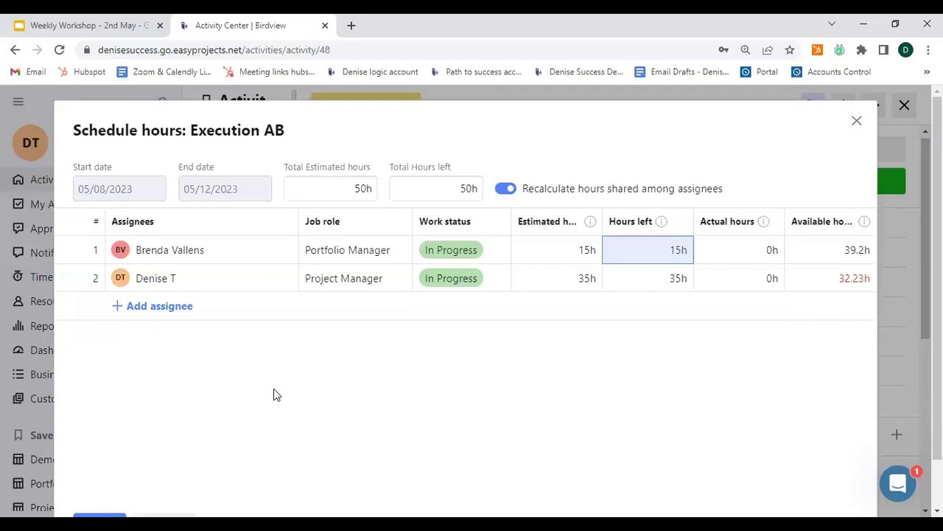
# - Add the first listed non-project member as a third assignee in the schedule, and cancel the schedule changes
pyautogui.scroll(-1, 350, 388)
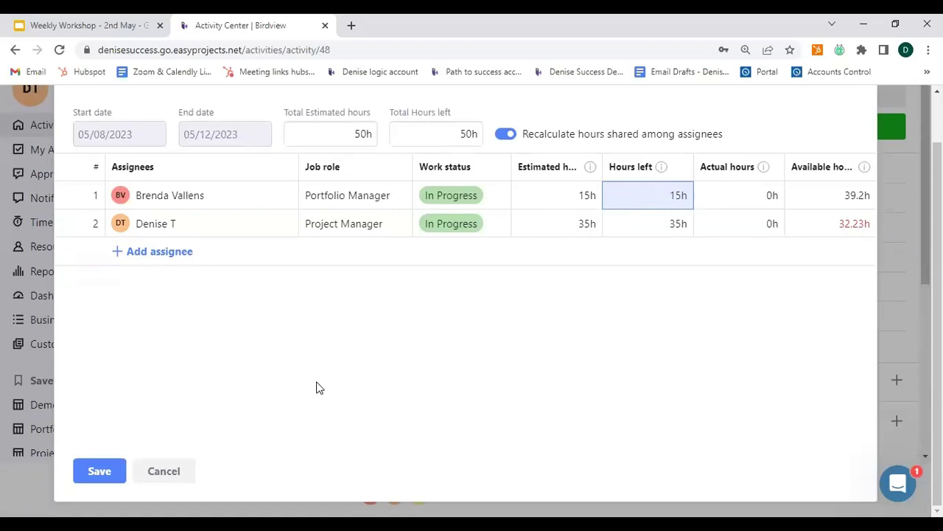
pyautogui.click(118, 257)
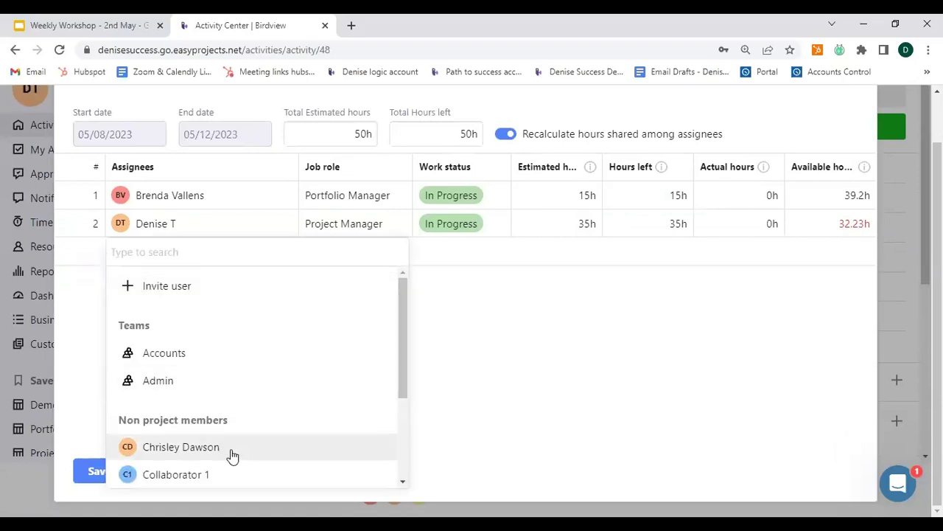
pyautogui.click(181, 446)
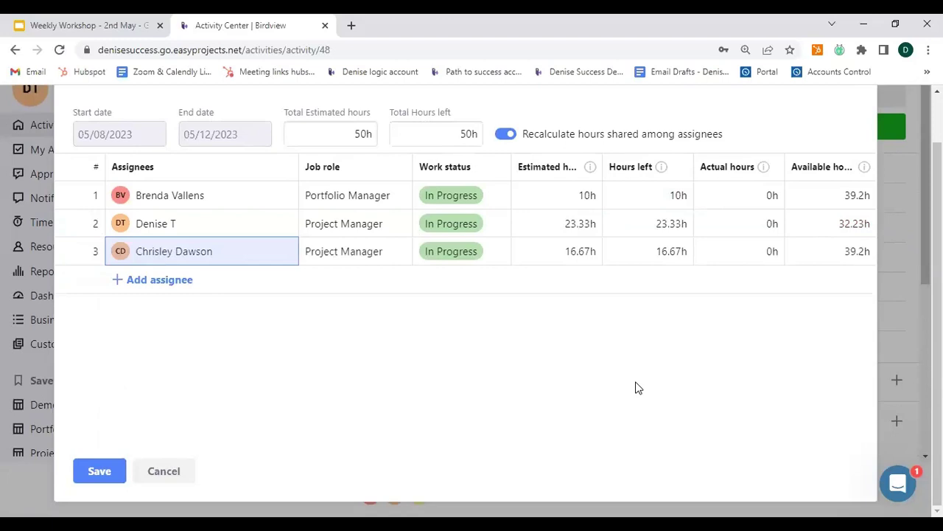
pyautogui.click(164, 471)
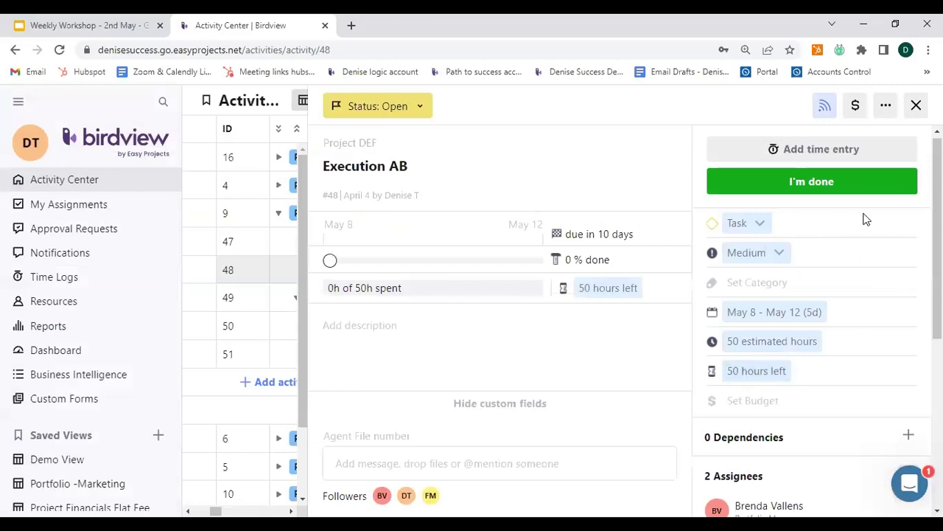
# - Close the Execution AB details, and collapse and re-expand Project DEF to view its tasks and assignees
pyautogui.click(917, 105)
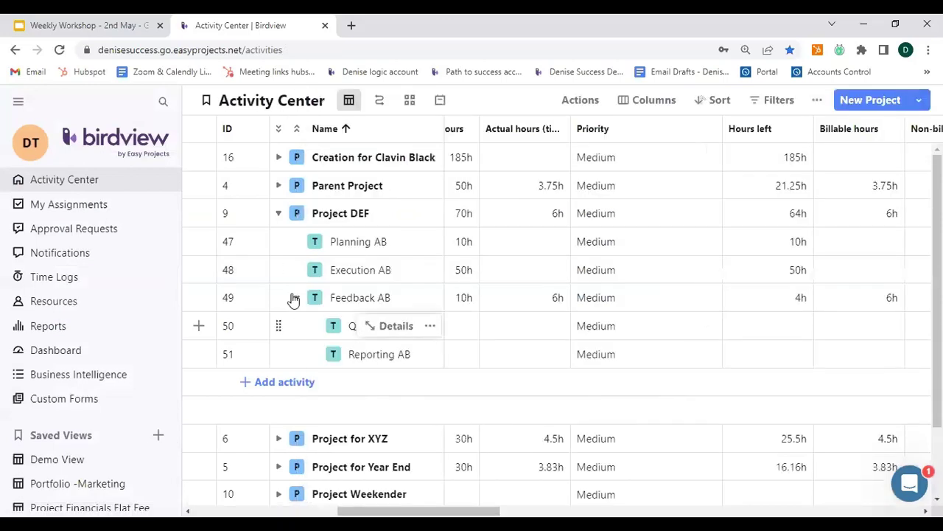
pyautogui.click(280, 213)
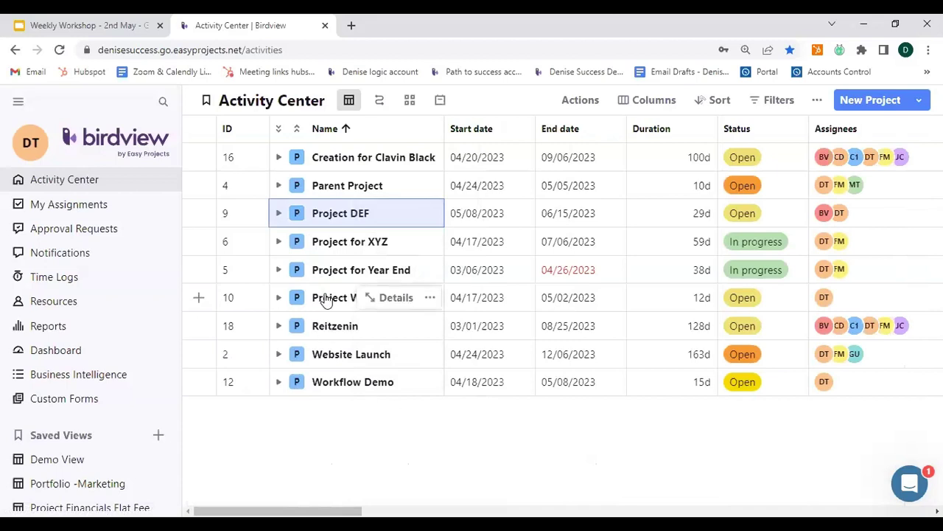
pyautogui.click(279, 213)
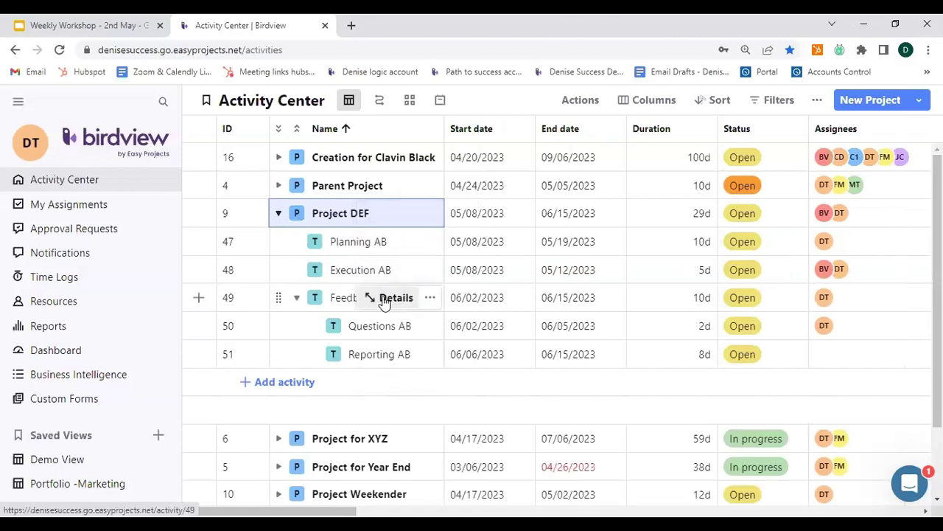
# - Reopen the hours schedule of the Execution AB task and remove both assignees from it
pyautogui.click(391, 270)
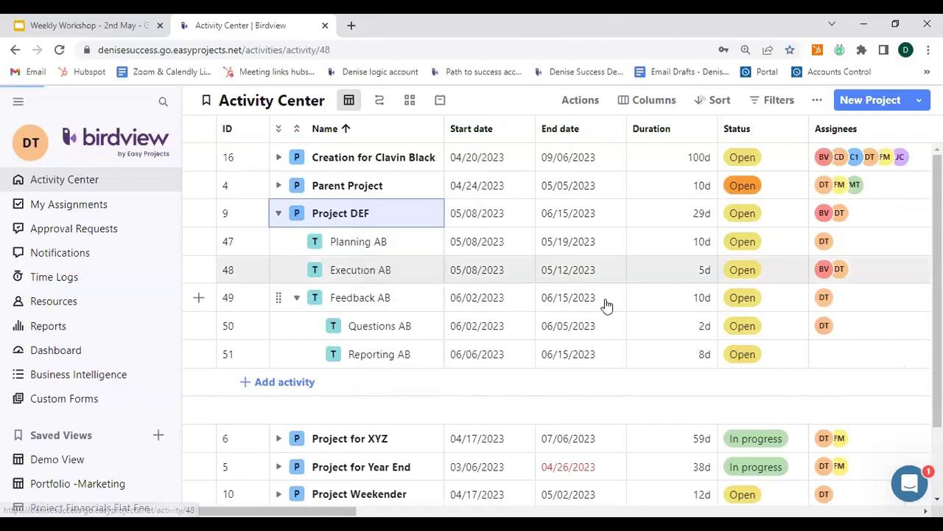
pyautogui.scroll(-2, 796, 373)
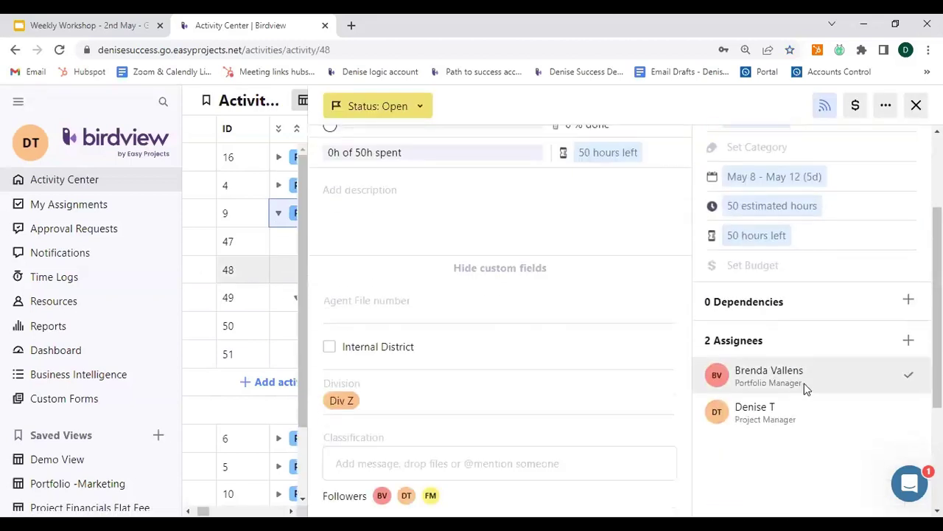
pyautogui.click(907, 342)
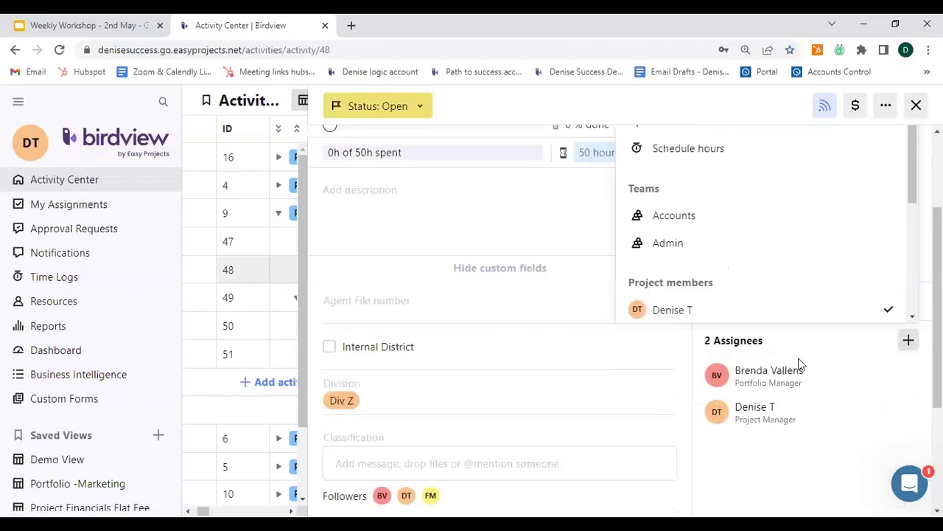
pyautogui.click(710, 152)
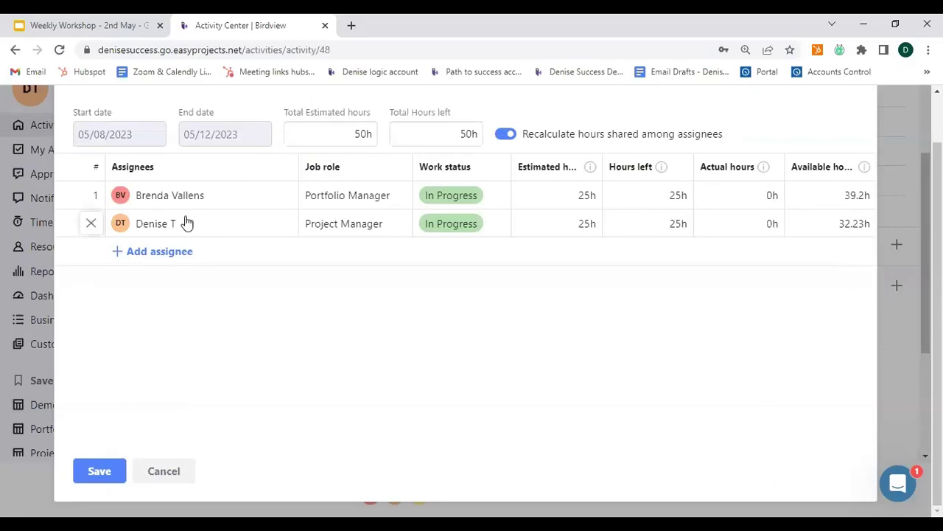
pyautogui.click(91, 224)
pyautogui.click(90, 195)
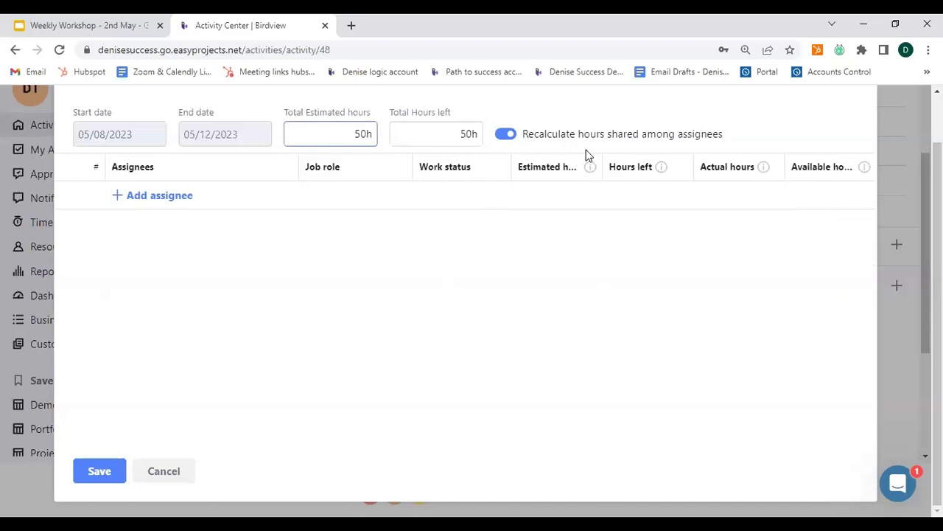
# - Save the Execution AB hours schedule without any assignees
pyautogui.click(559, 147)
pyautogui.click(511, 139)
pyautogui.click(362, 134)
pyautogui.click(100, 471)
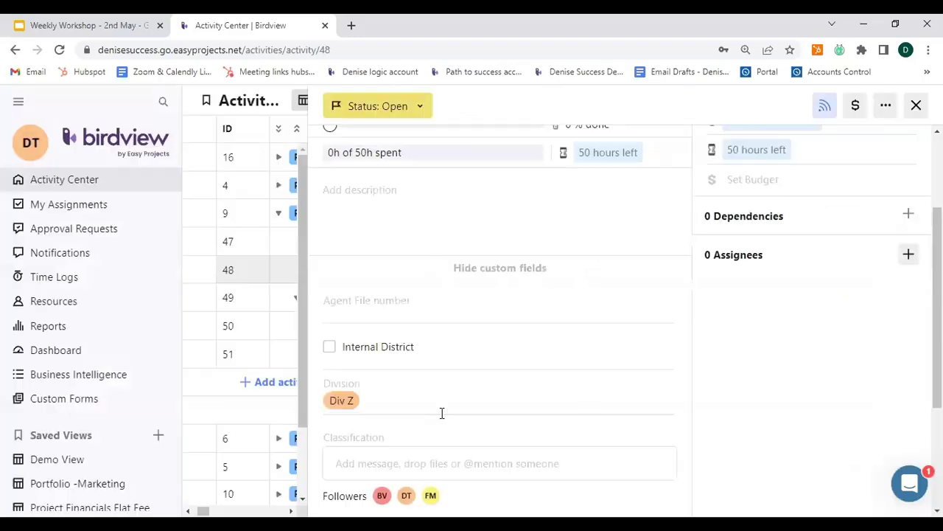
# - Reopen the Execution AB hours schedule, turn off recalculation of shared hours, and add the Project Manager and Portfolio Manager project members as assignees
pyautogui.click(909, 256)
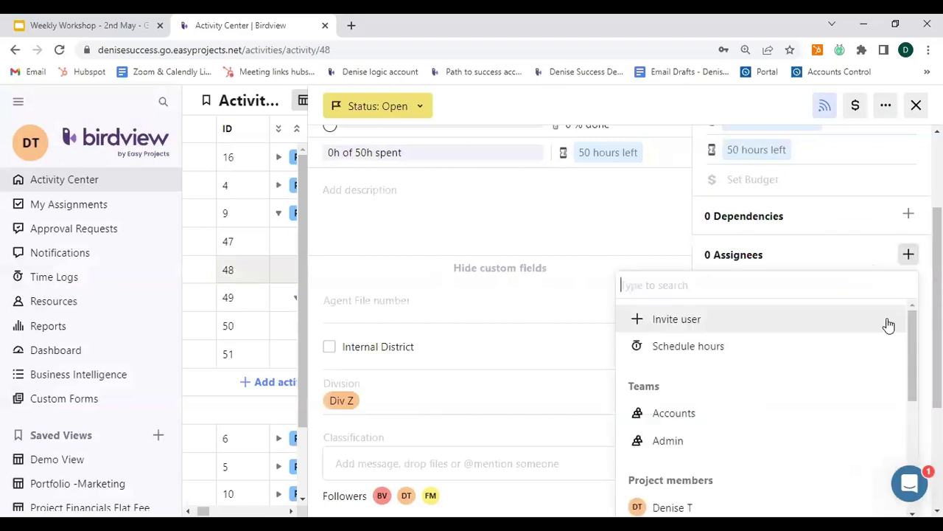
pyautogui.click(777, 352)
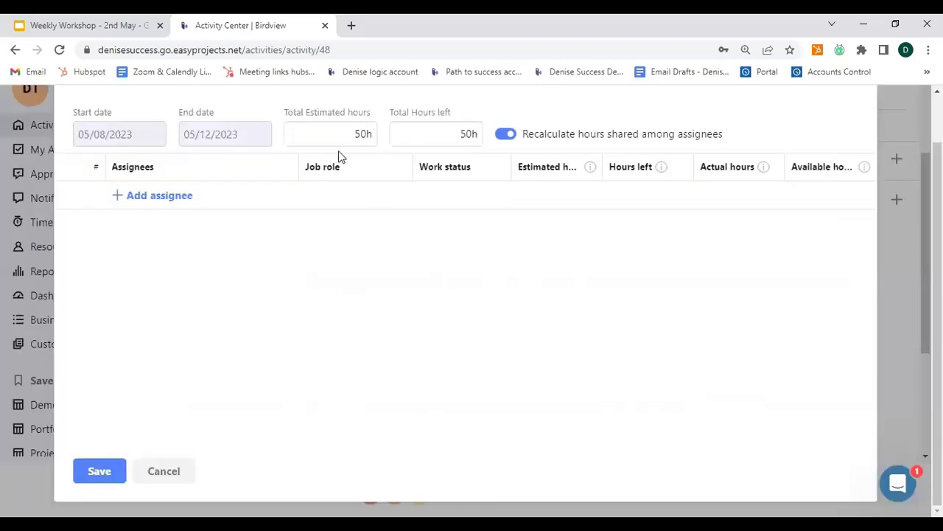
pyautogui.click(505, 135)
pyautogui.click(171, 198)
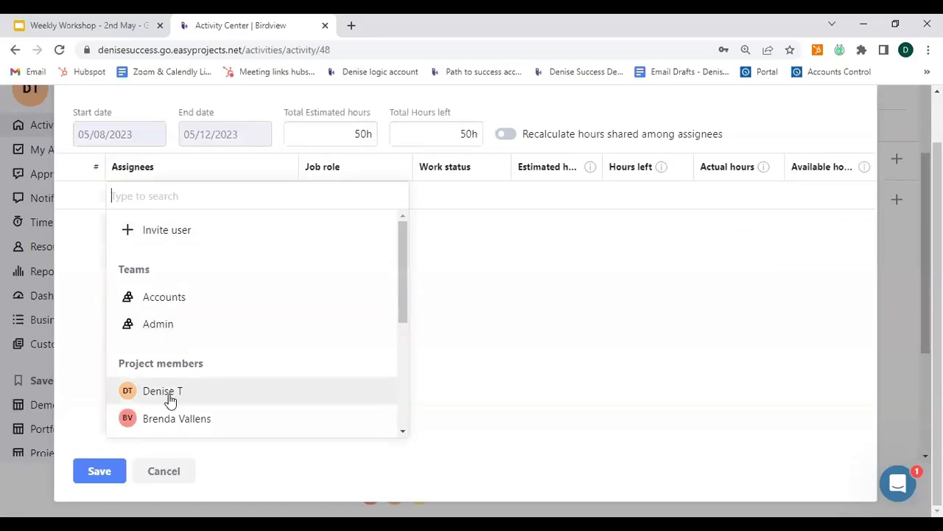
pyautogui.click(166, 393)
pyautogui.click(135, 196)
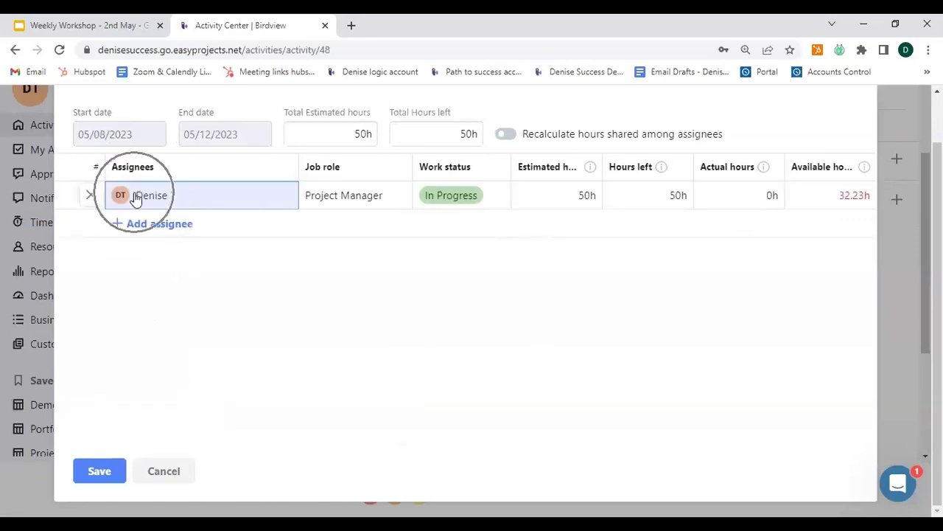
pyautogui.click(362, 134)
pyautogui.click(584, 199)
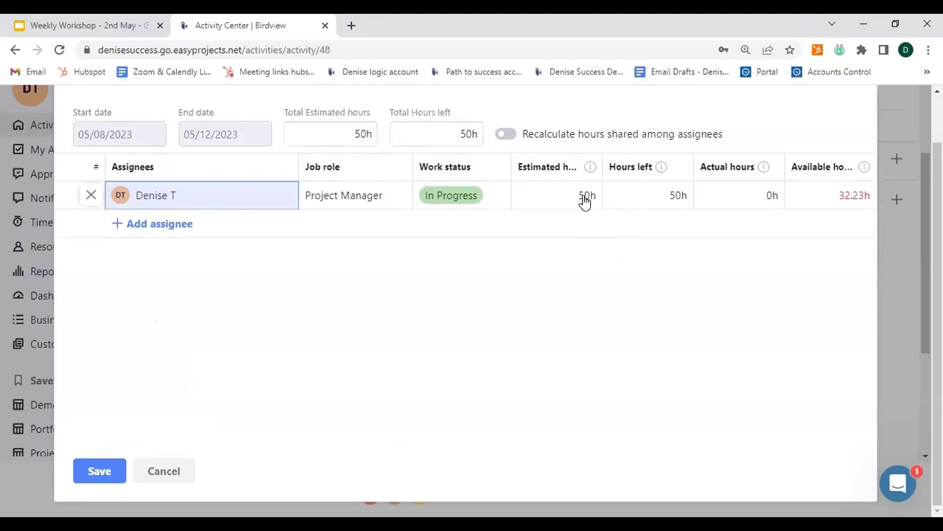
pyautogui.click(504, 138)
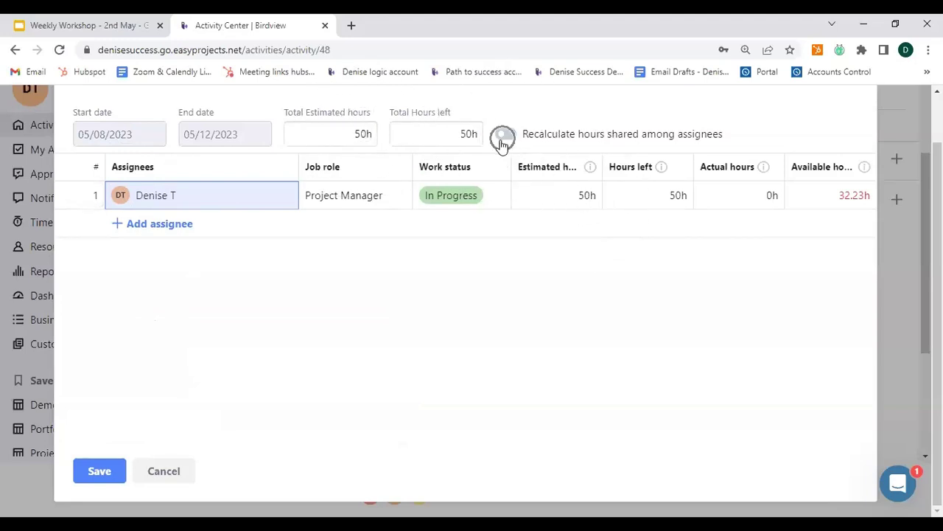
pyautogui.click(147, 225)
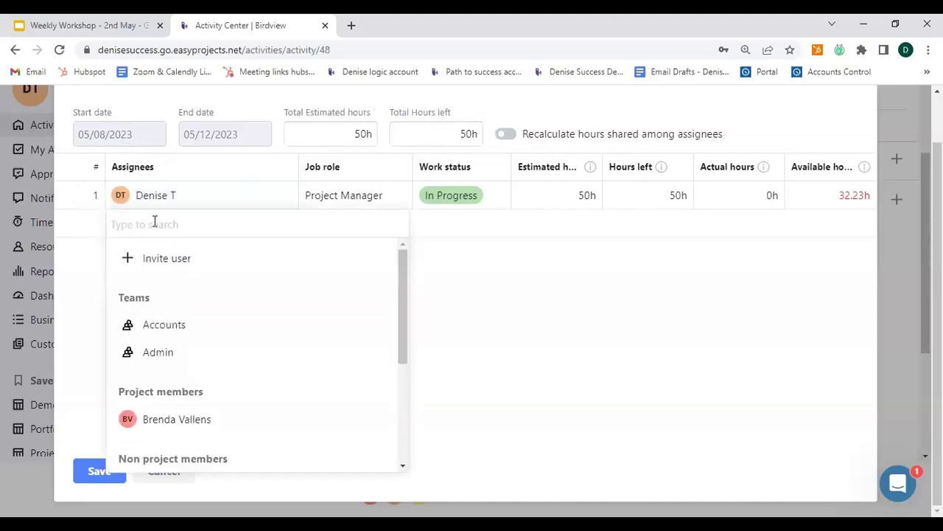
pyautogui.click(183, 426)
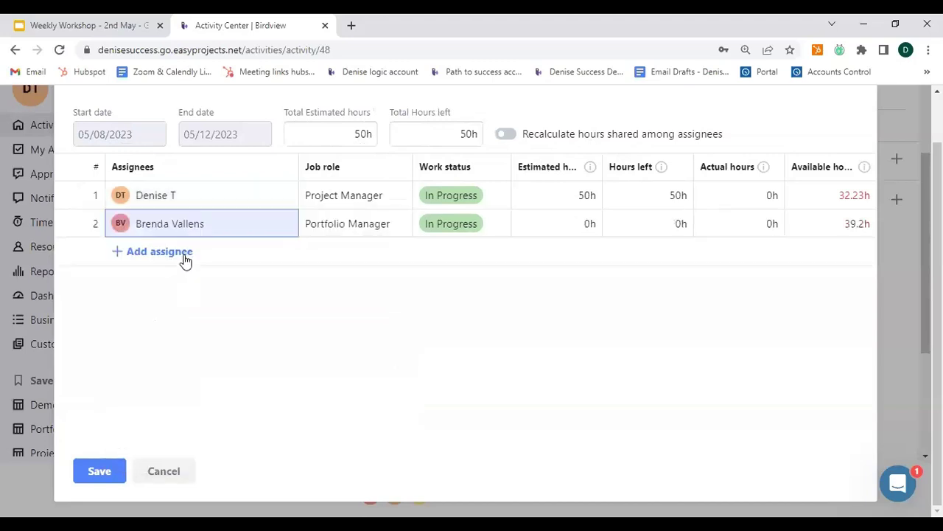
# - Set the estimated hours to 10 for the Portfolio Manager and 40 for the Project Manager, and cancel the schedule changes
pyautogui.click(590, 225)
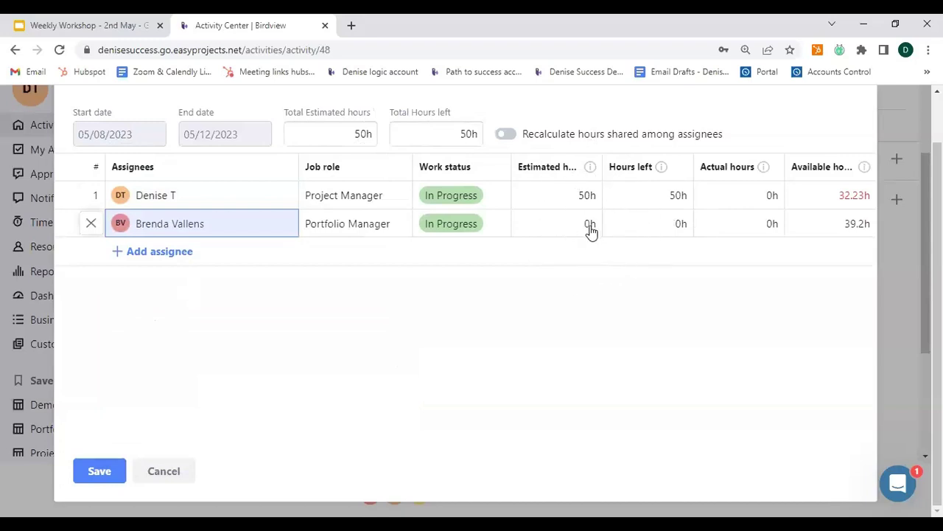
pyautogui.click(590, 228)
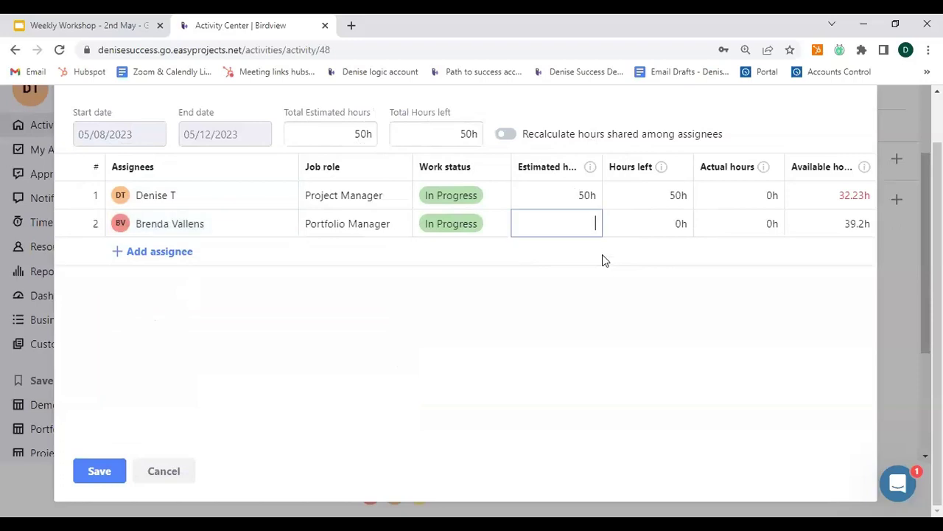
pyautogui.write('10')
pyautogui.click(588, 195)
pyautogui.write('40')
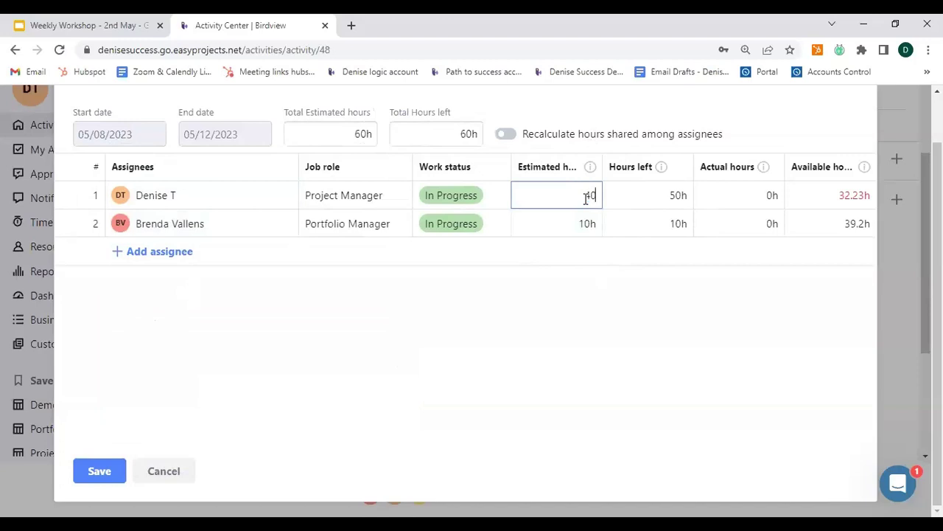
pyautogui.press('Tab')
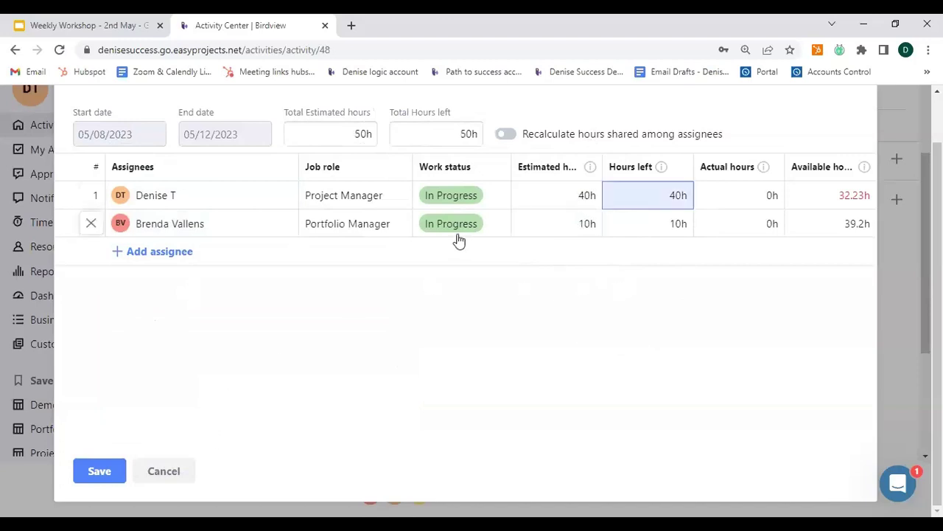
pyautogui.click(510, 138)
pyautogui.click(169, 472)
# - Reopen the Execution AB hours schedule, turn on recalculation of shared hours, and add both project members as assignees again
pyautogui.click(908, 255)
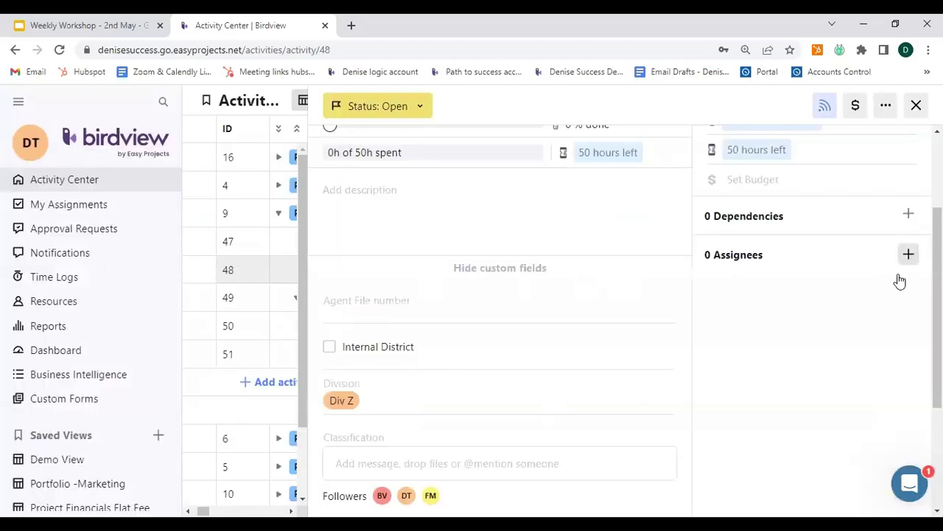
pyautogui.click(682, 349)
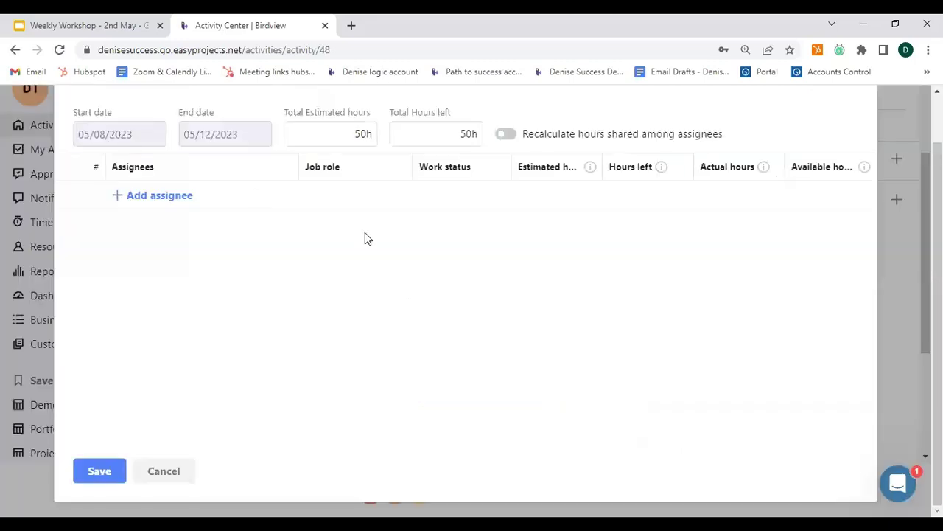
pyautogui.click(505, 139)
pyautogui.click(119, 200)
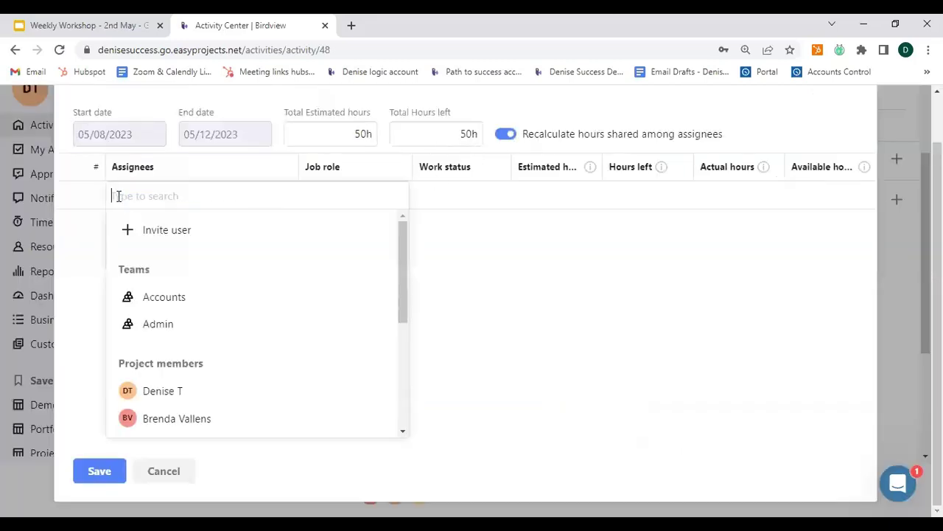
pyautogui.click(167, 394)
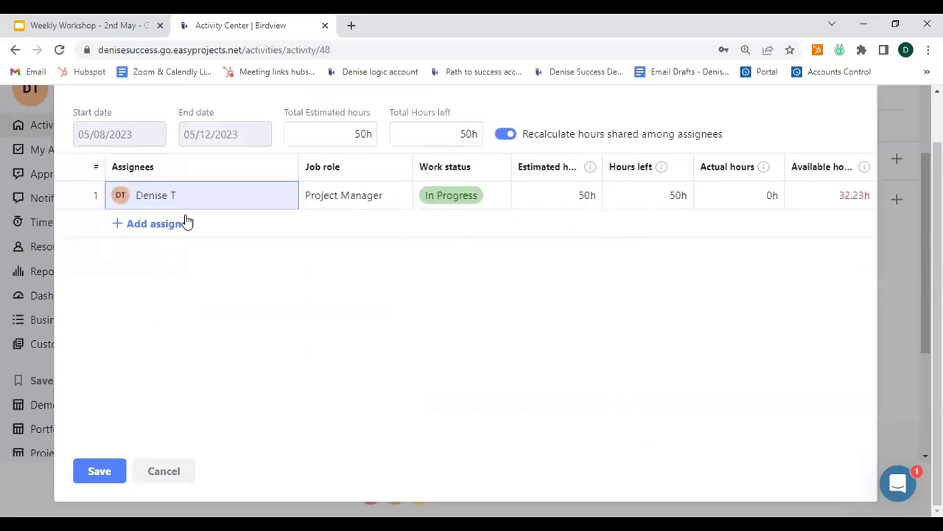
pyautogui.click(118, 225)
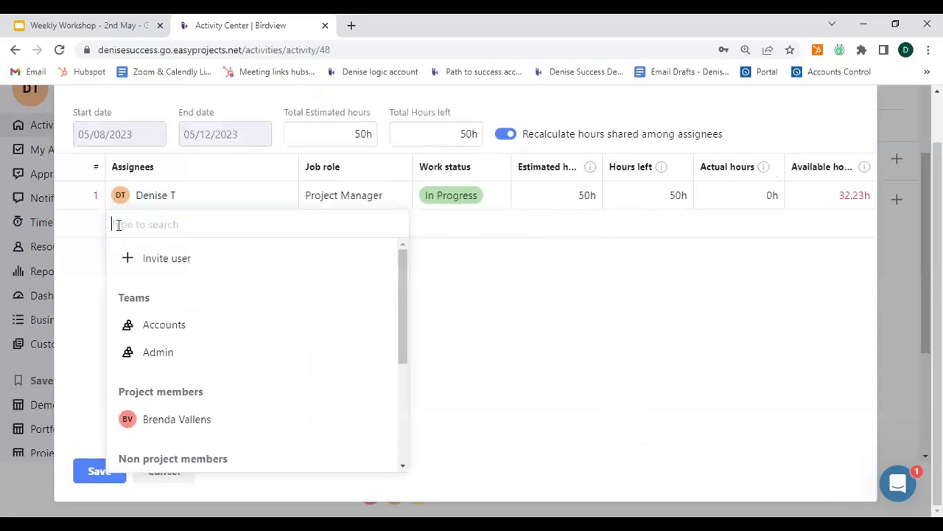
pyautogui.click(171, 427)
# - Compare the assignees' shared estimated hours with their available hours, and close the schedule and task details without saving
pyautogui.click(585, 216)
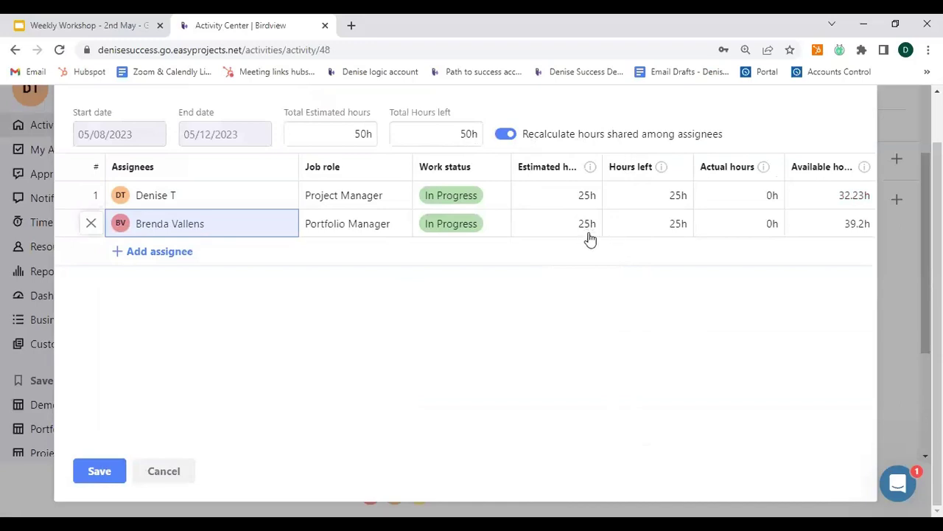
pyautogui.click(509, 140)
pyautogui.click(849, 209)
pyautogui.click(853, 204)
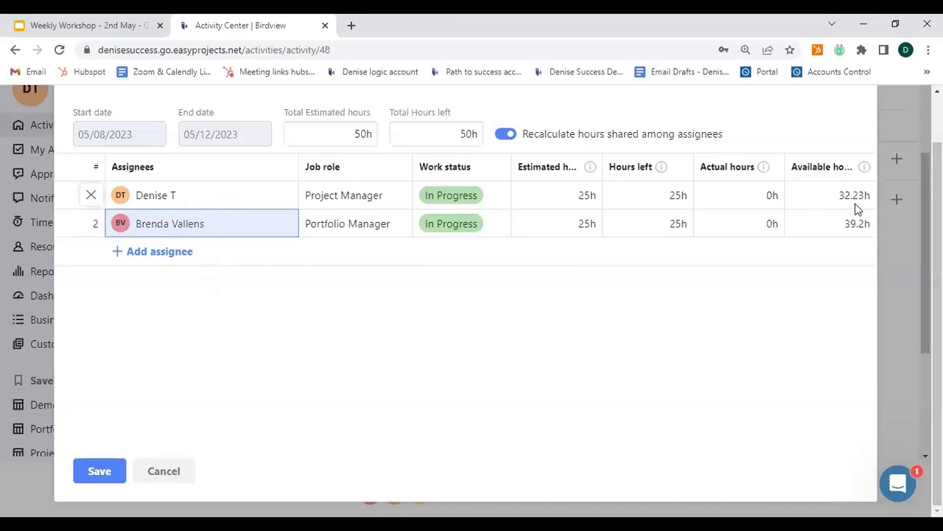
pyautogui.click(164, 471)
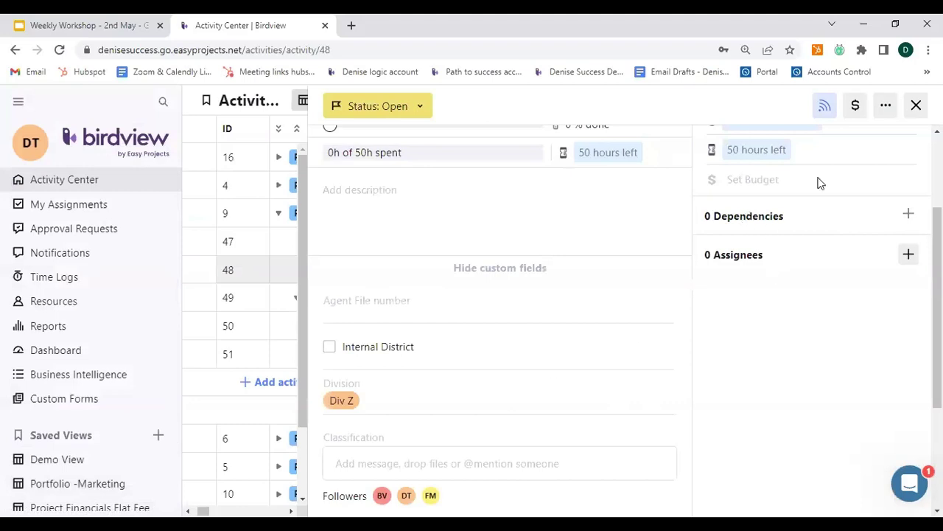
pyautogui.click(916, 106)
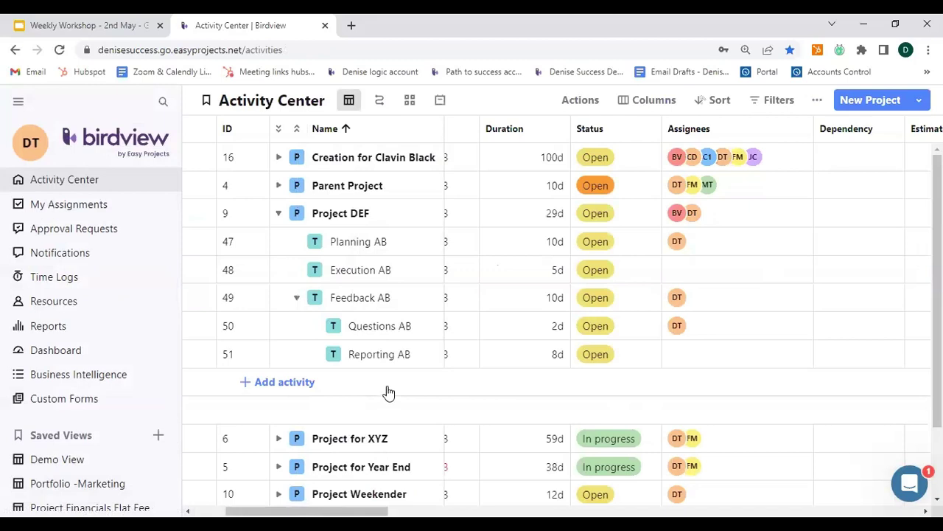
# - Open the Project DEF details, review the Portfolio Manager member's project permissions and access level options, and close the details unchanged
pyautogui.moveTo(336, 218)
pyautogui.press('ctrl')
pyautogui.click(390, 214)
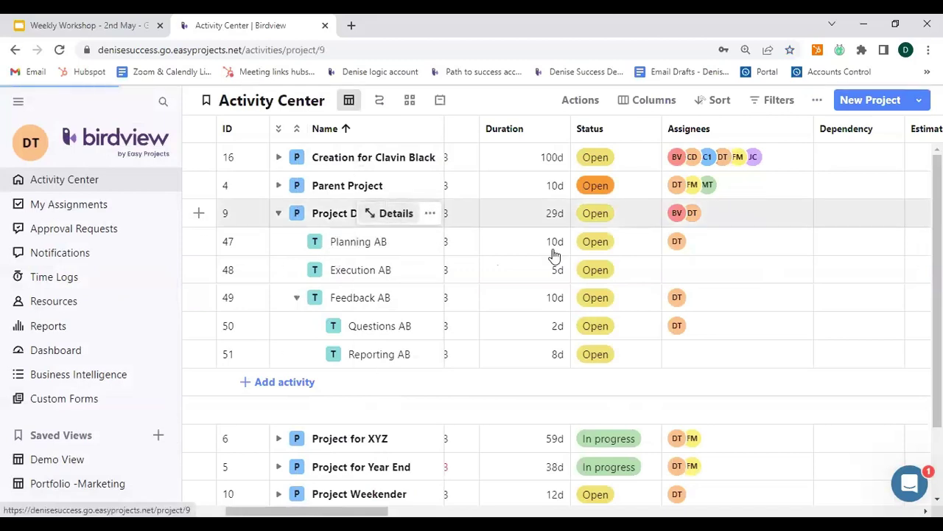
pyautogui.scroll(-2, 837, 398)
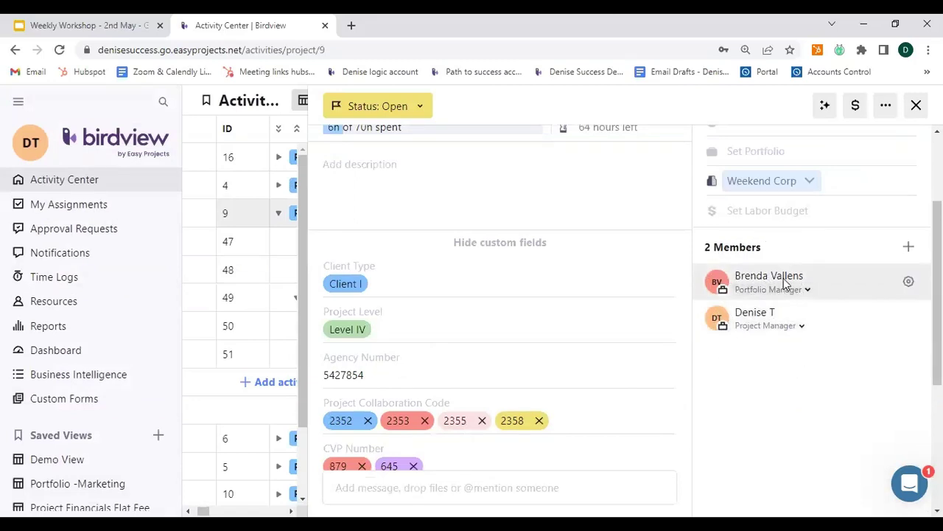
pyautogui.click(909, 284)
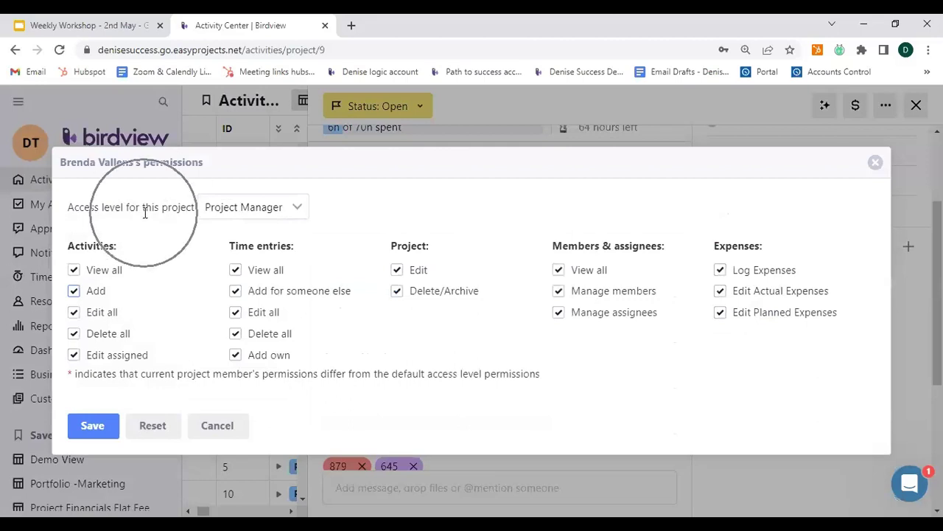
pyautogui.click(300, 213)
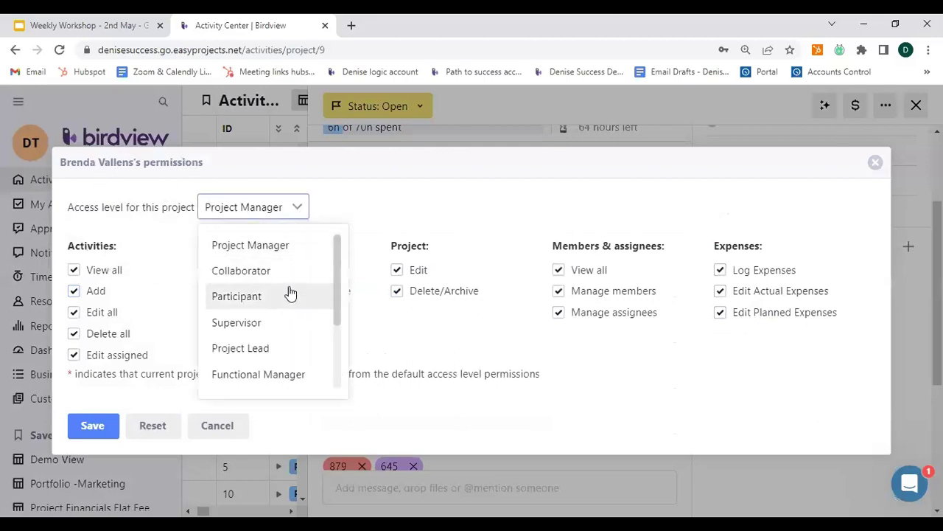
pyautogui.click(361, 203)
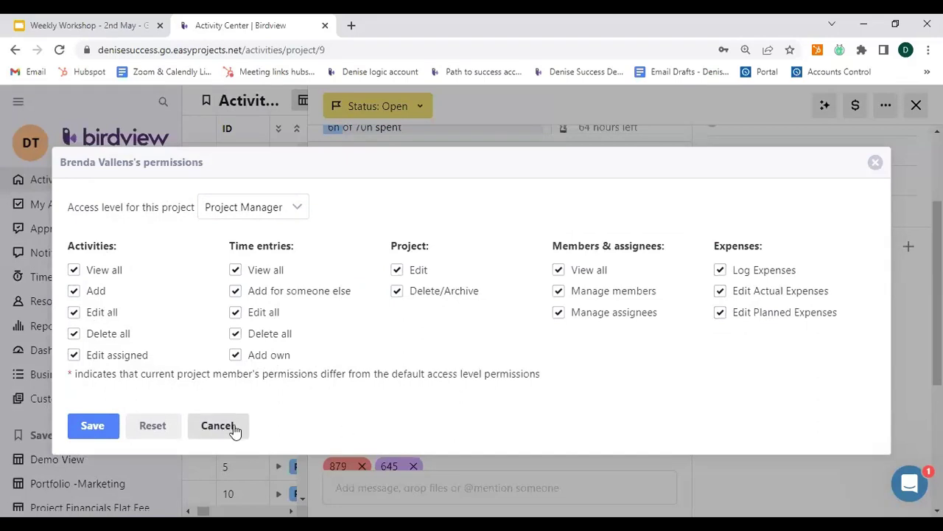
pyautogui.click(874, 163)
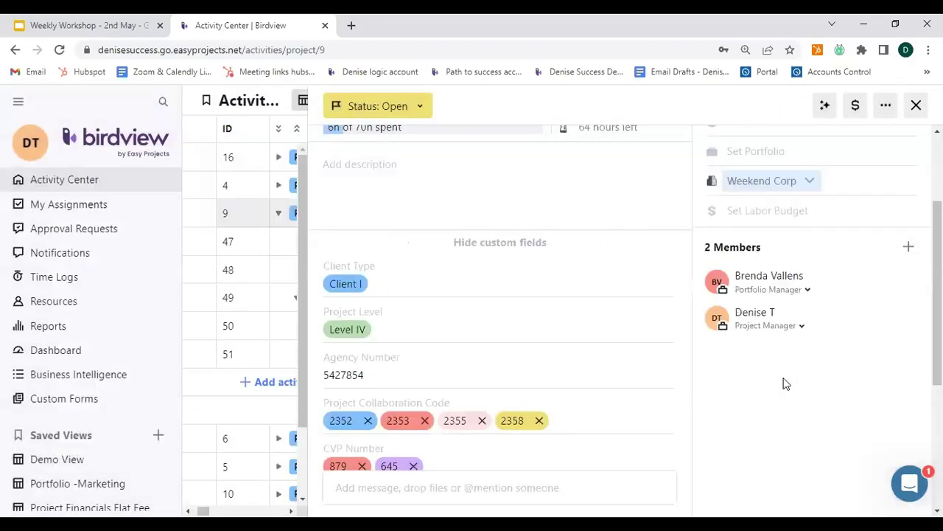
pyautogui.click(916, 106)
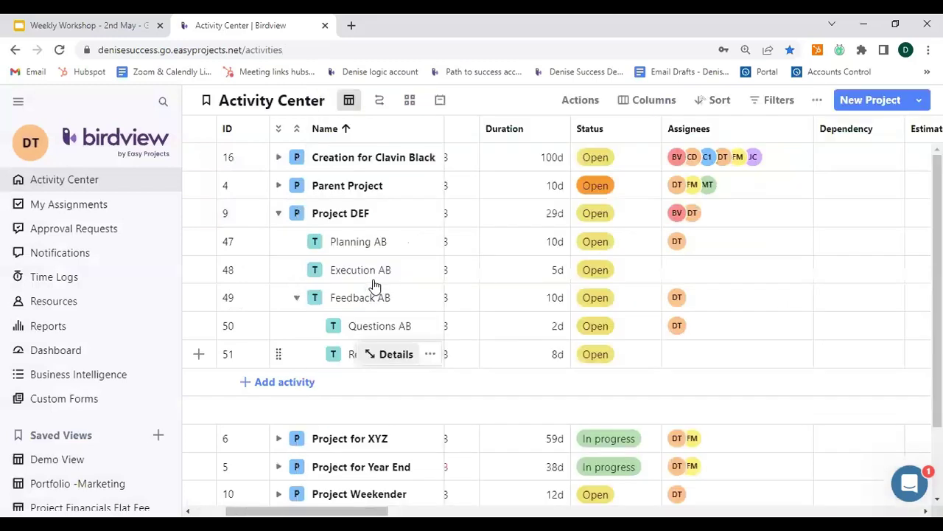
# - Collapse Project DEF in the activity list and open the Resources page
pyautogui.click(278, 214)
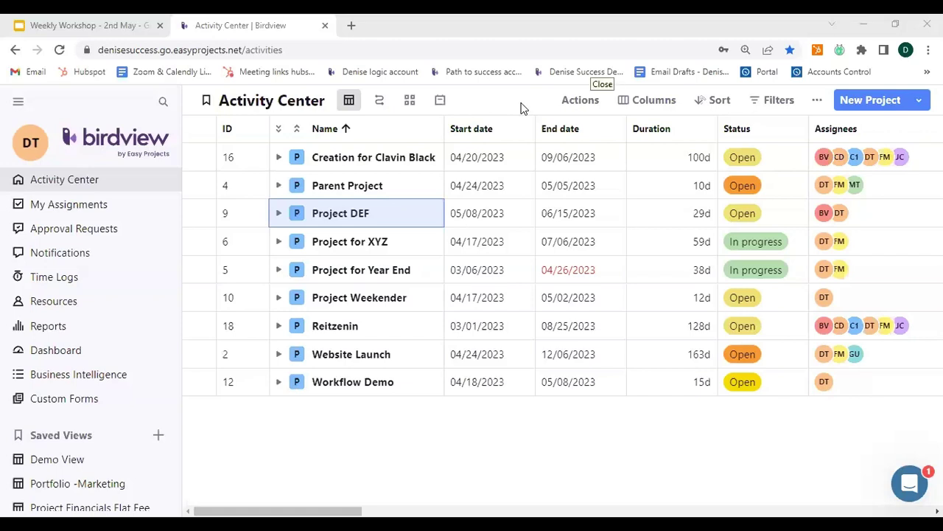
pyautogui.click(70, 310)
pyautogui.click(70, 308)
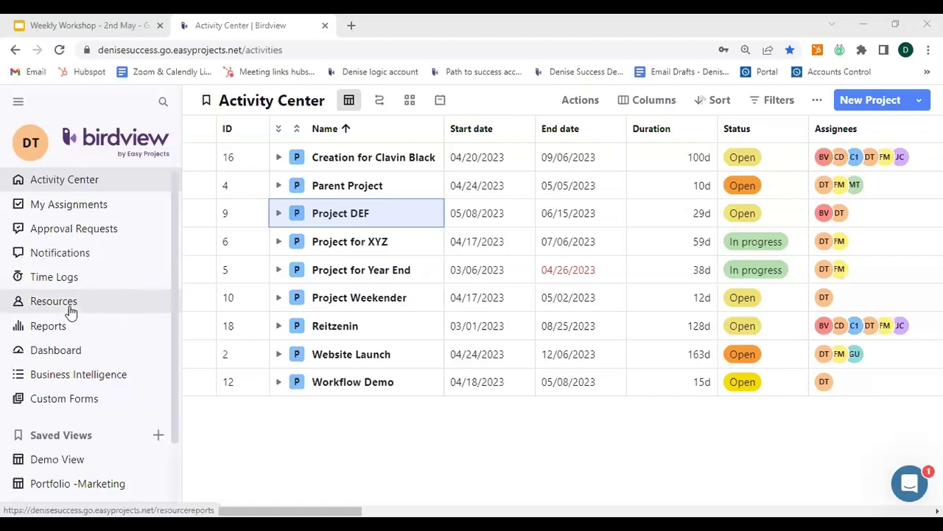